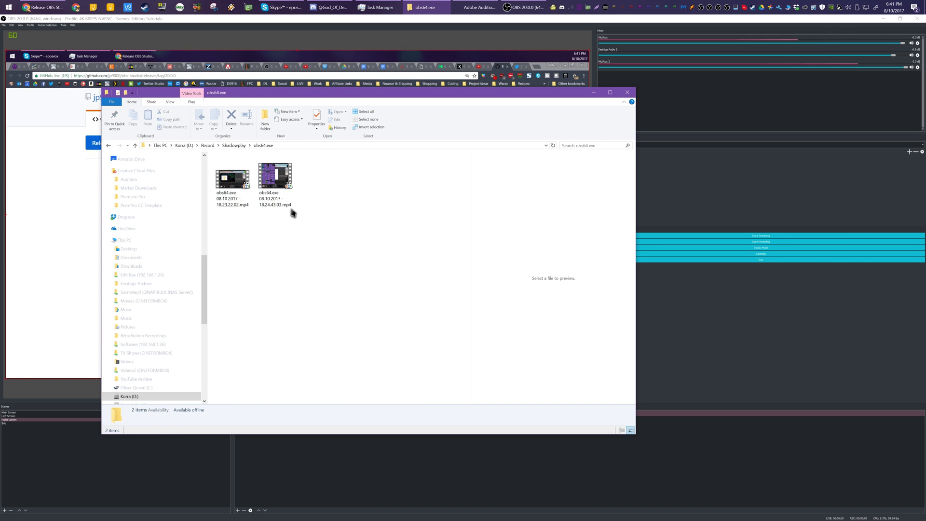
# Step: Play the 18.24.43.03 mp4 recording in Media Player Classic, then close the player
pyautogui.click(280, 200)
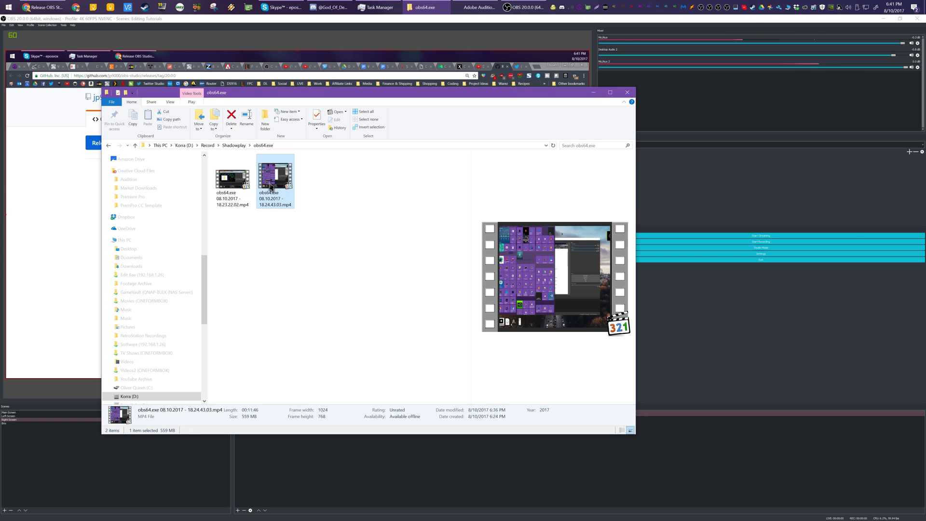
pyautogui.doubleClick(270, 187)
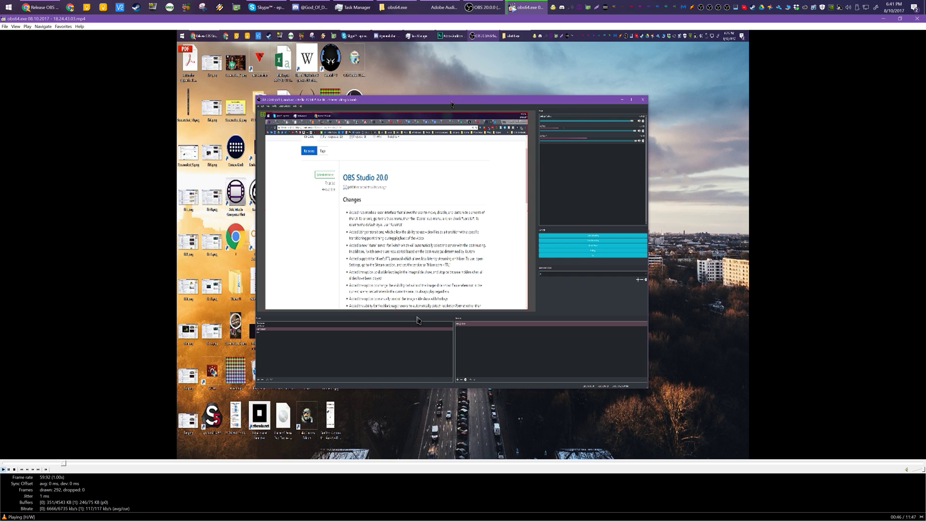
pyautogui.hotkey('alt', 'F4')
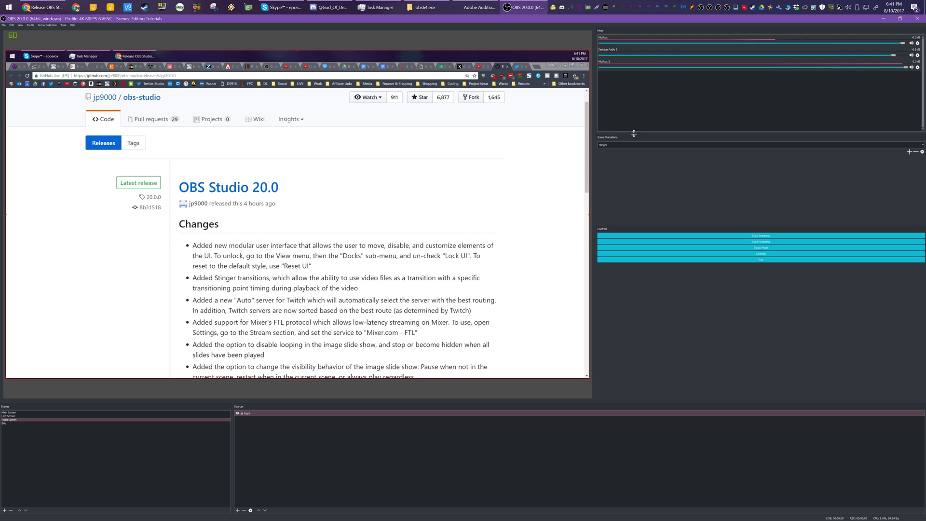
# Step: Lengthen the Mixer dock, restore and enlarge the OBS window, and widen the preview
pyautogui.moveTo(635, 139); pyautogui.dragTo(621, 306)
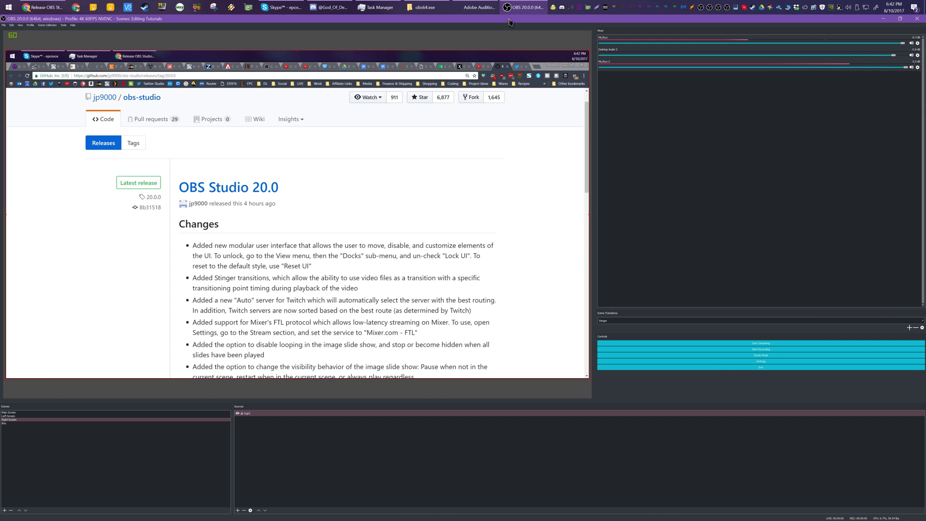
pyautogui.doubleClick(508, 19)
pyautogui.moveTo(601, 108); pyautogui.dragTo(232, 82)
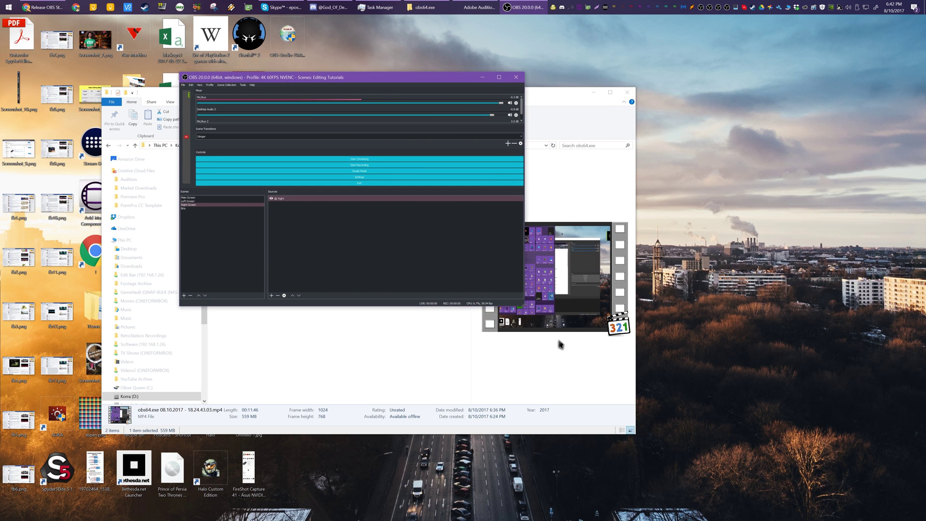
pyautogui.moveTo(521, 303); pyautogui.dragTo(876, 475)
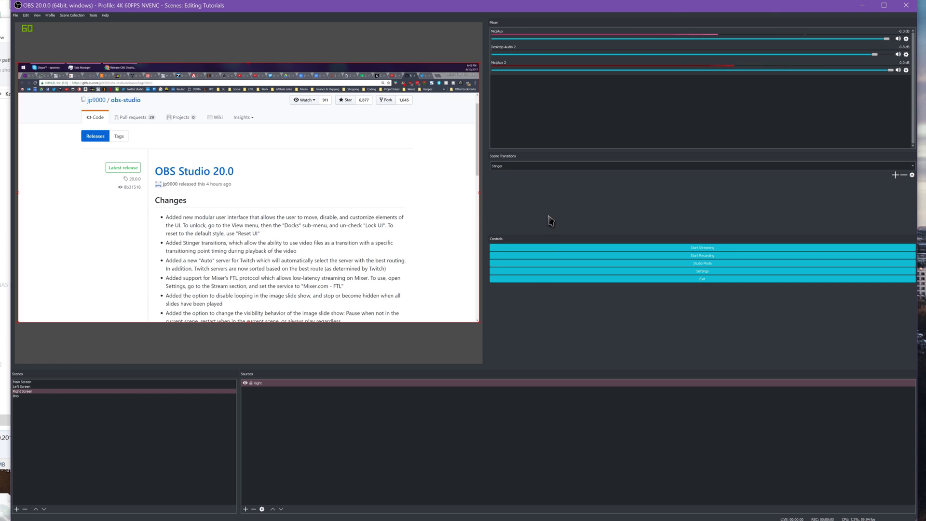
pyautogui.moveTo(490, 218); pyautogui.dragTo(599, 209)
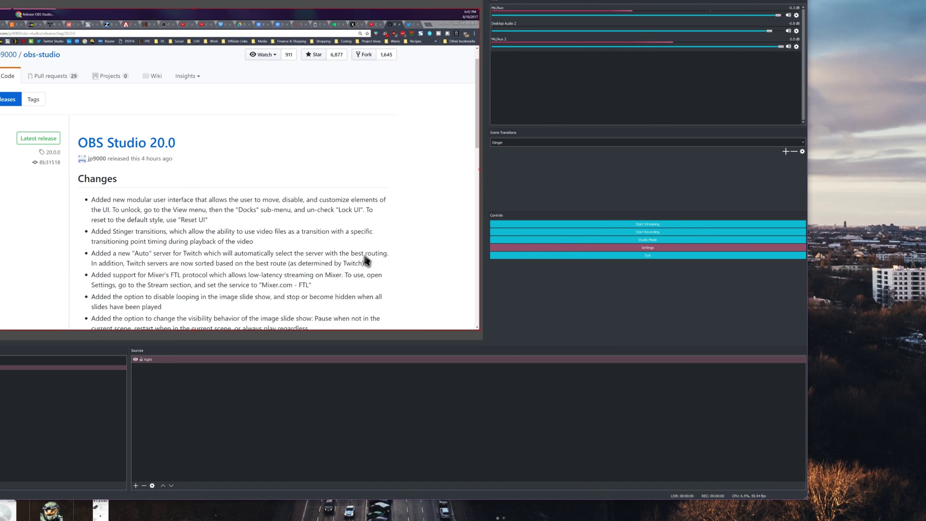
pyautogui.click(648, 248)
# Step: Keep the Dark theme in Settings and close the dialog
pyautogui.click(338, 157)
pyautogui.click(337, 172)
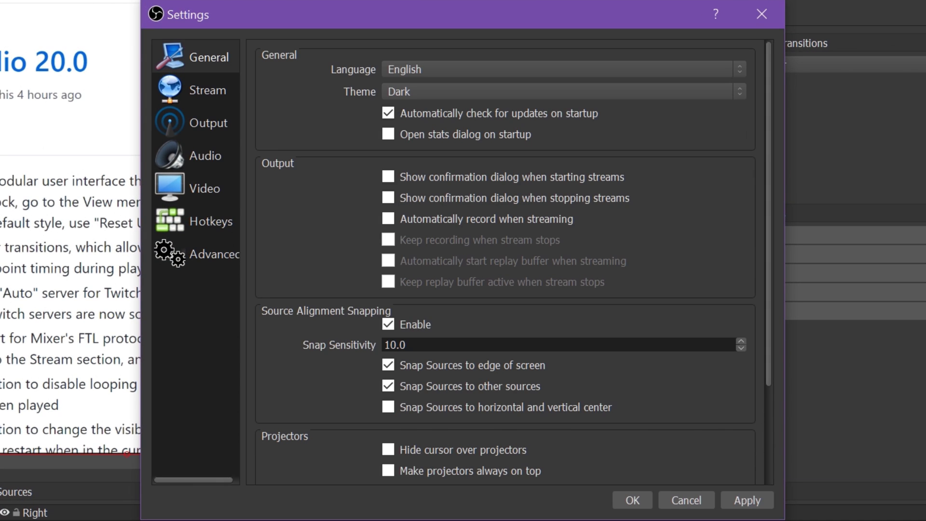
pyautogui.click(633, 500)
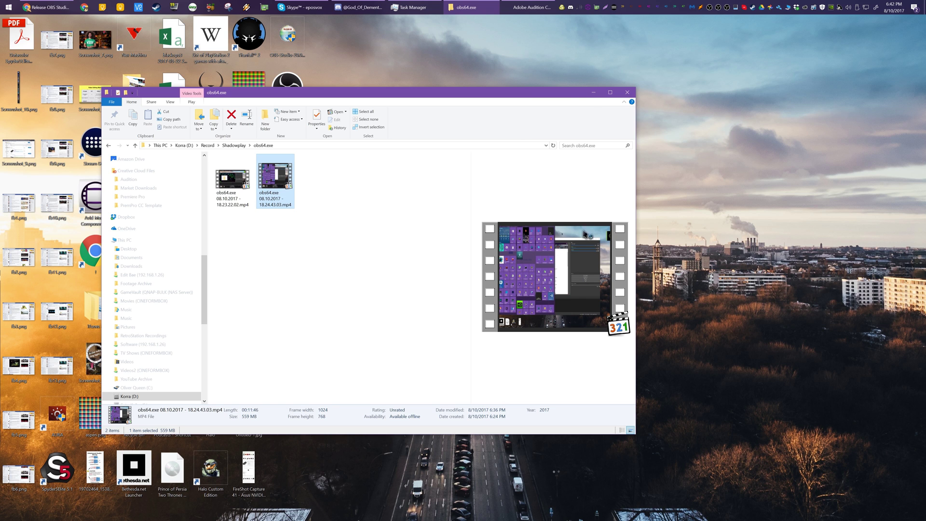
# Step: Minimize Explorer and highlight the modular UI changelog item in the preview
pyautogui.click(593, 92)
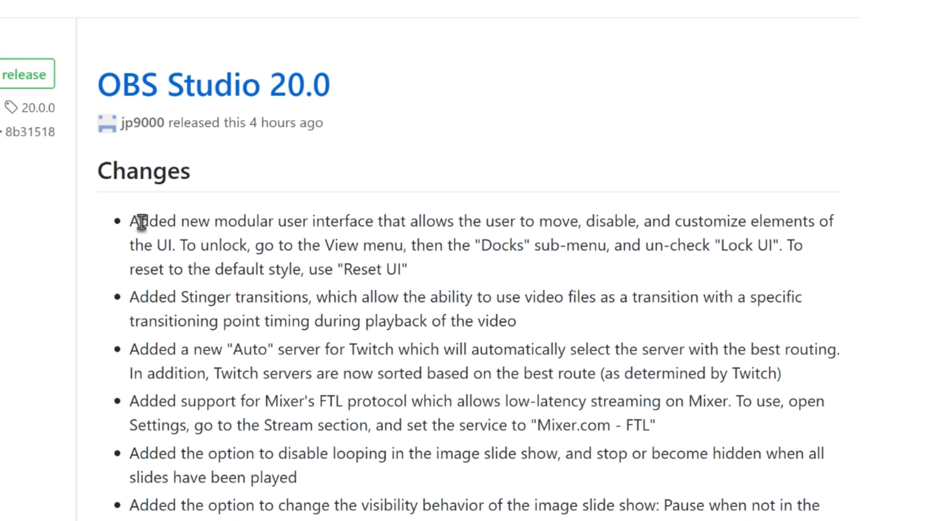
pyautogui.moveTo(142, 222); pyautogui.dragTo(392, 244)
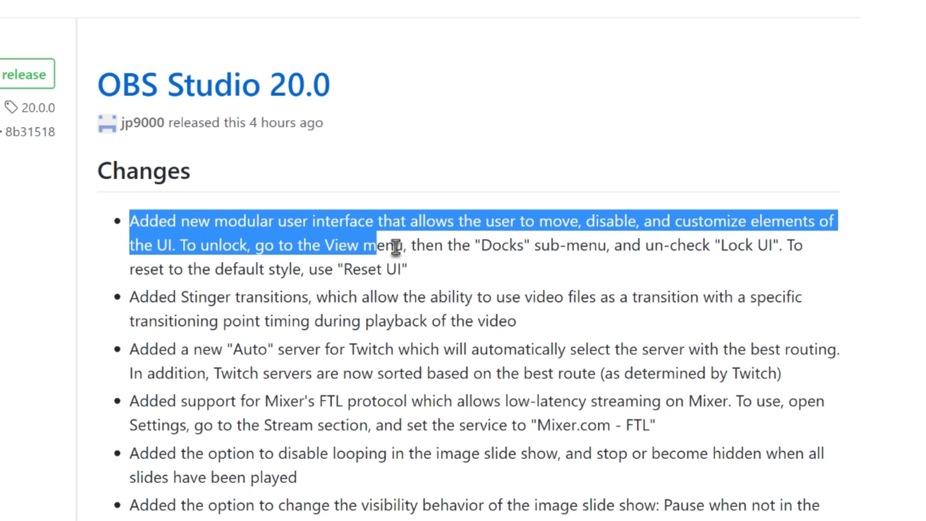
pyautogui.click(430, 241)
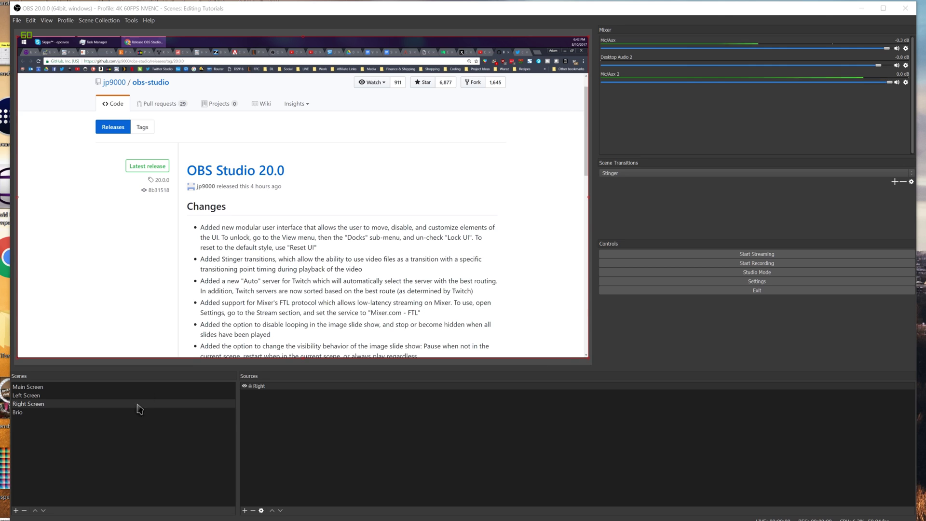
pyautogui.click(99, 21)
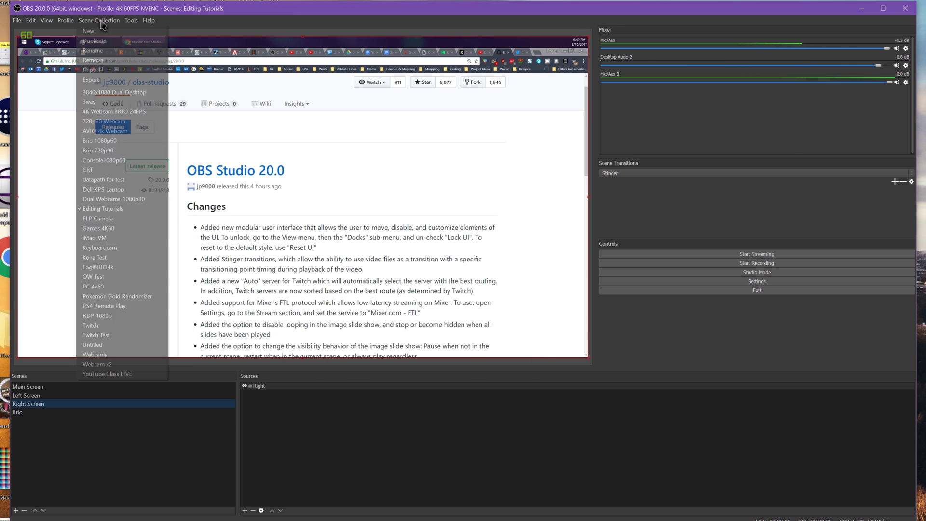
pyautogui.click(136, 327)
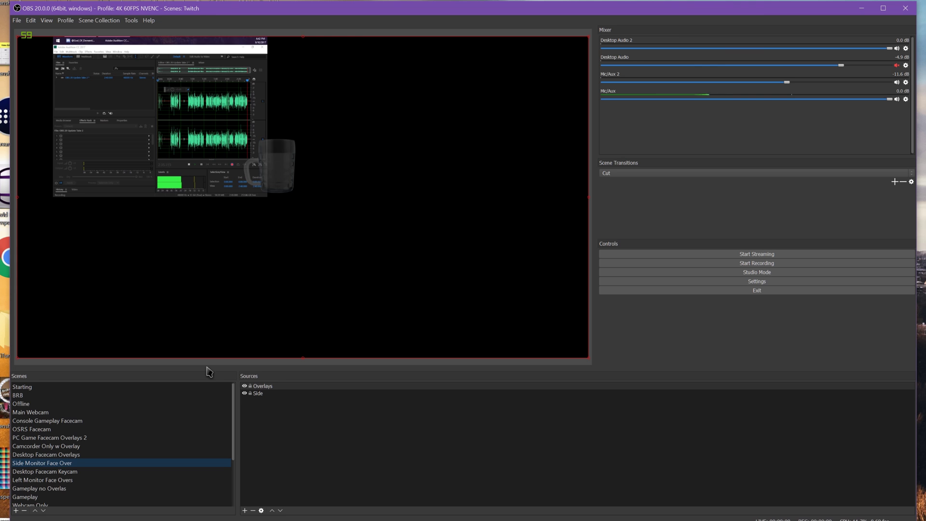
pyautogui.moveTo(206, 368); pyautogui.dragTo(210, 282)
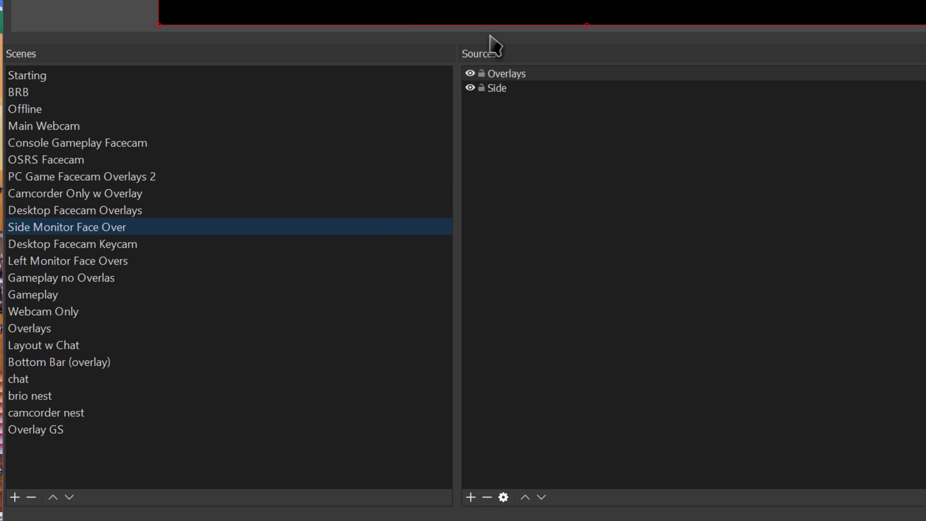
pyautogui.moveTo(495, 40); pyautogui.dragTo(492, 176)
pyautogui.hotkey('alt', 'p')
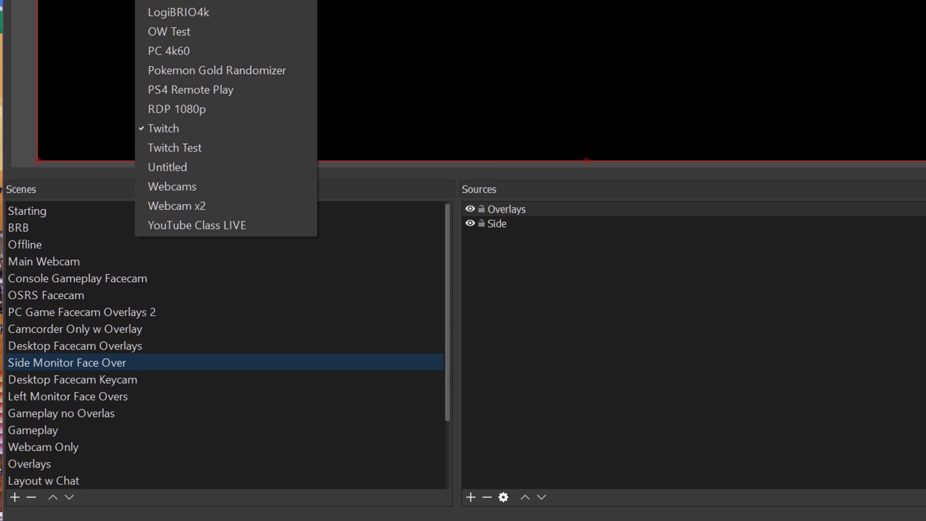
pyautogui.click(232, 2)
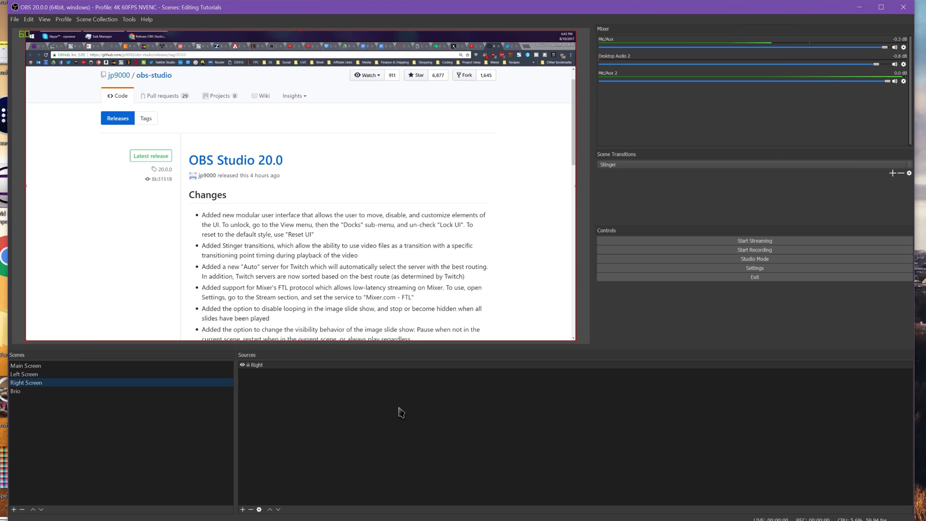
pyautogui.click(46, 20)
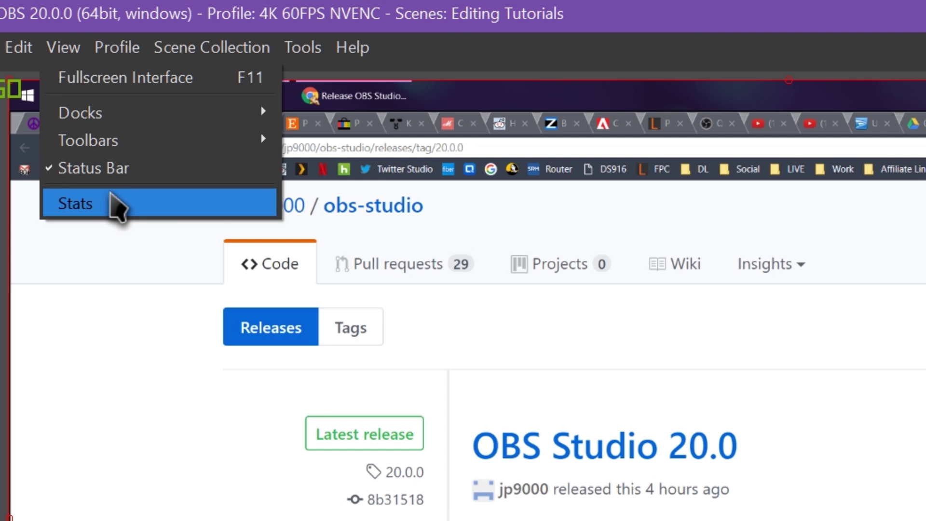
# Step: Unlock the UI docks and move the floating Scenes dock to the centre
pyautogui.moveTo(124, 135)
pyautogui.click(389, 161)
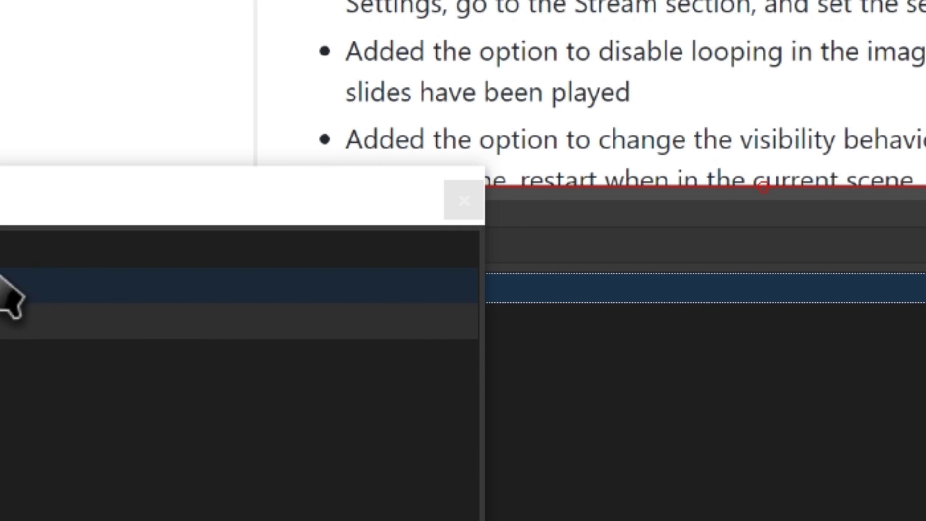
pyautogui.moveTo(10, 196); pyautogui.dragTo(140, 395)
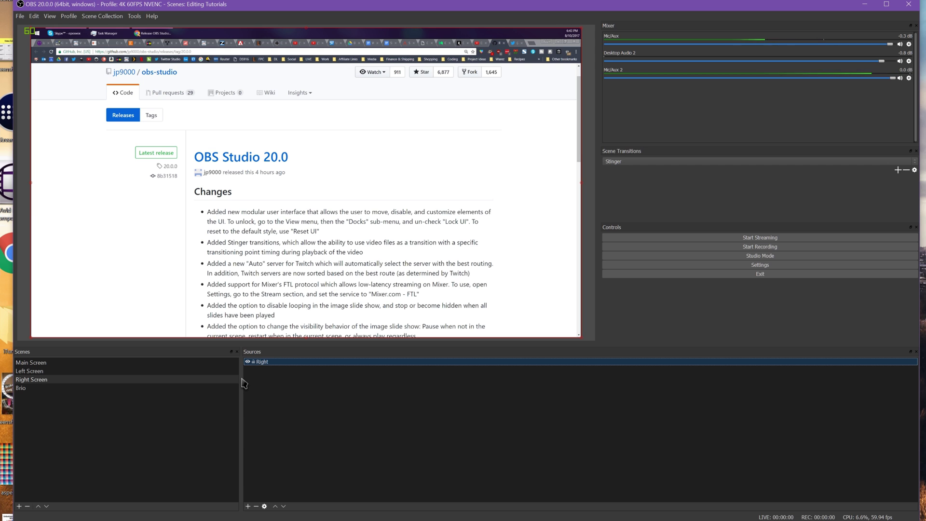
# Step: Widen the Scenes dock and drag the Mixer dock taller
pyautogui.moveTo(241, 379); pyautogui.dragTo(369, 379)
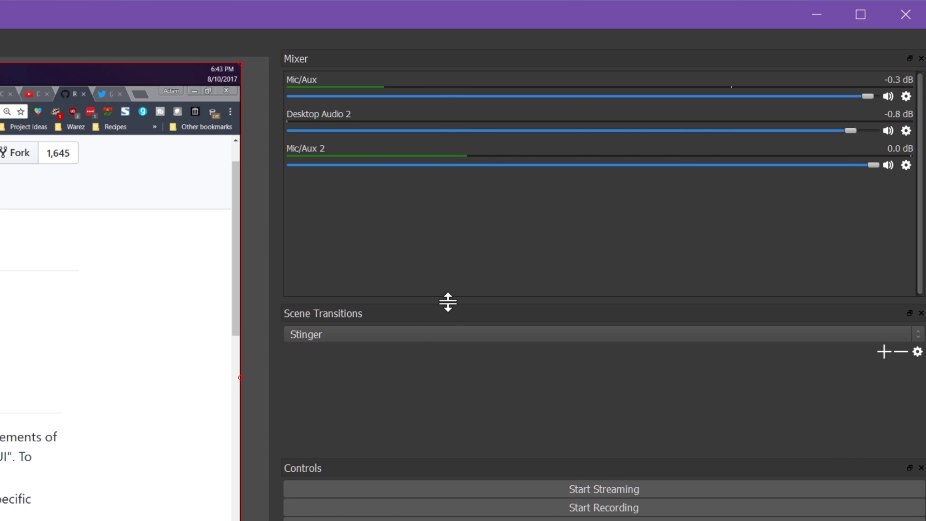
pyautogui.moveTo(447, 302); pyautogui.dragTo(417, 498)
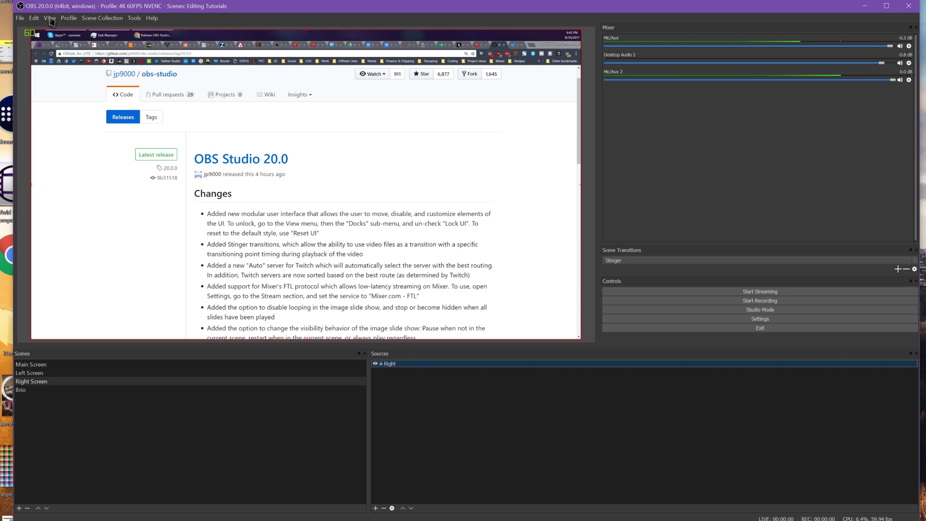
pyautogui.click(50, 18)
# Step: Re-enable Lock UI under View > Docks to fix the docks in place
pyautogui.moveTo(72, 43)
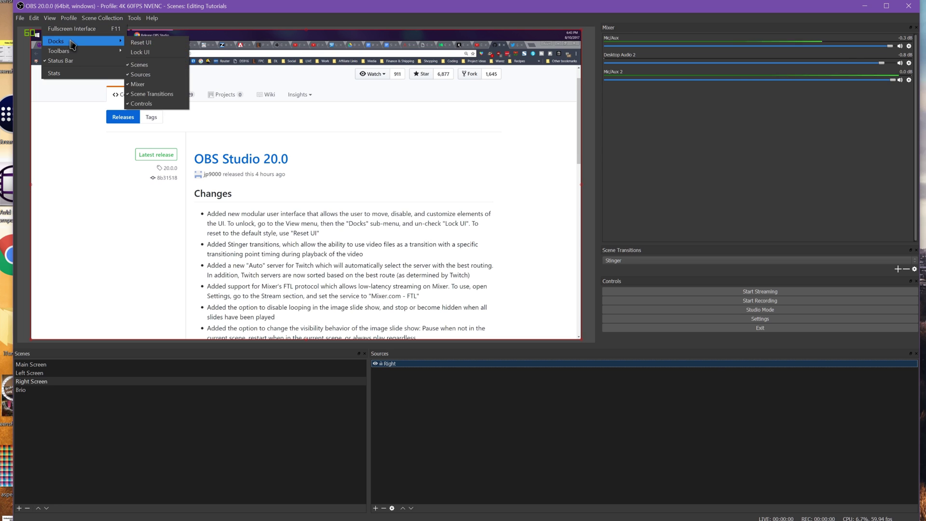
pyautogui.click(160, 52)
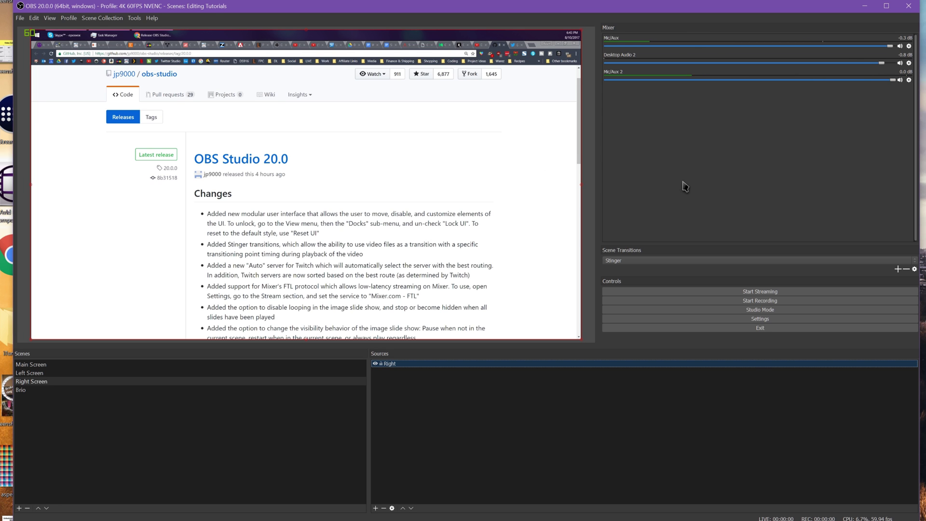
pyautogui.click(713, 328)
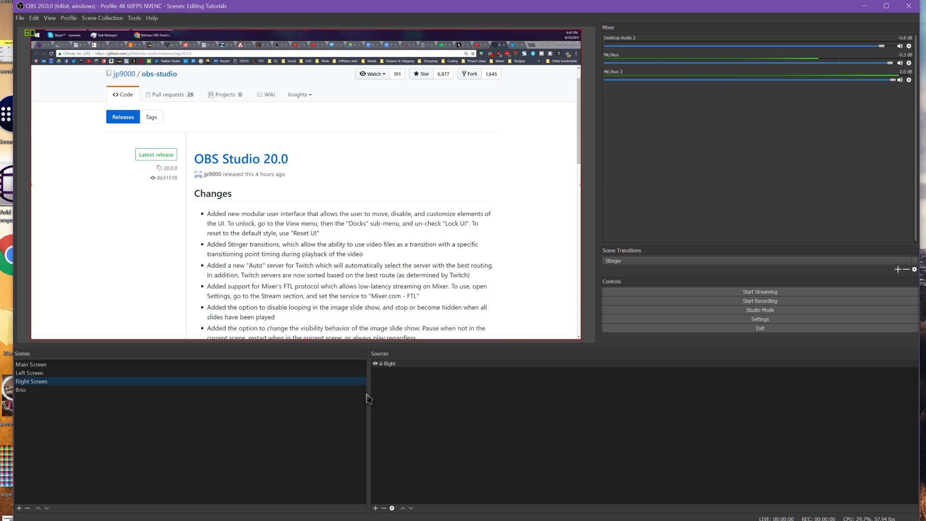
# Step: Widen Scenes, raise the bottom docks to enlarge the preview, and give Scenes more width than Sources
pyautogui.moveTo(367, 397); pyautogui.dragTo(460, 398)
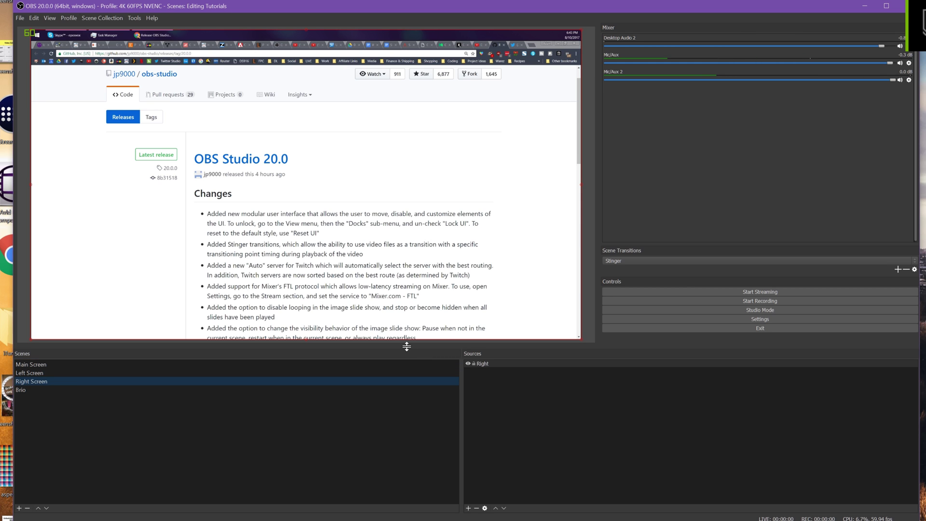
pyautogui.moveTo(407, 345)
pyautogui.mouseDown()
pyautogui.moveTo(400, 479)
pyautogui.moveTo(405, 344)
pyautogui.mouseUp()
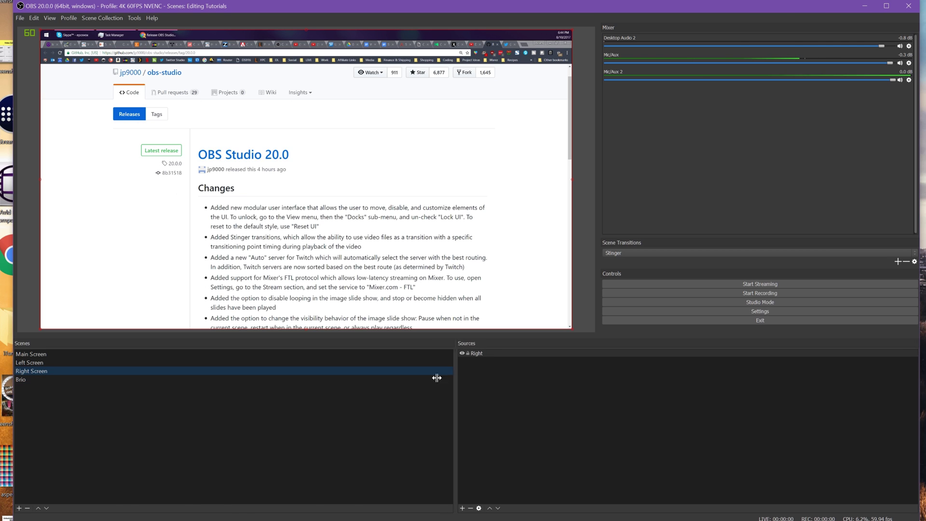
pyautogui.moveTo(437, 377); pyautogui.dragTo(486, 400)
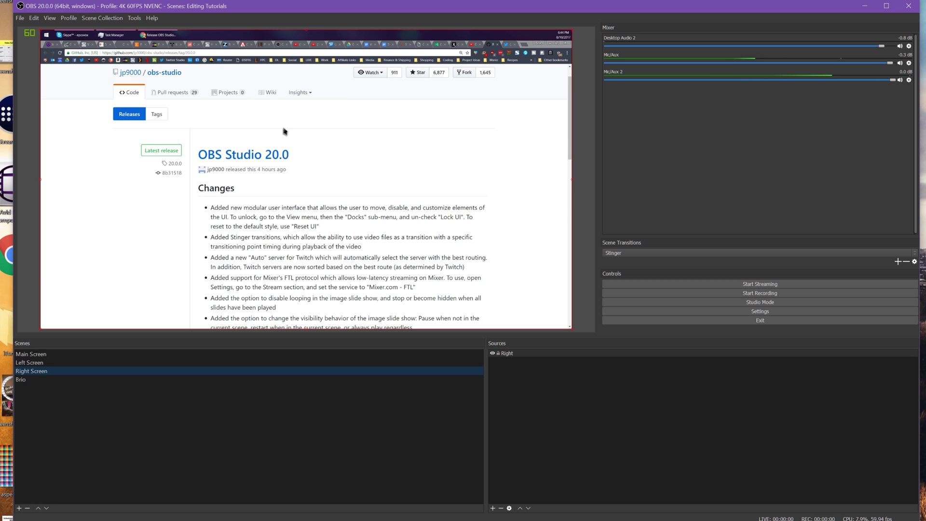
# Step: Scroll down the OBS 20.0 release notes, keep Stinger as the transition, and show the transition types to add
pyautogui.scroll(-1, 289, 184)
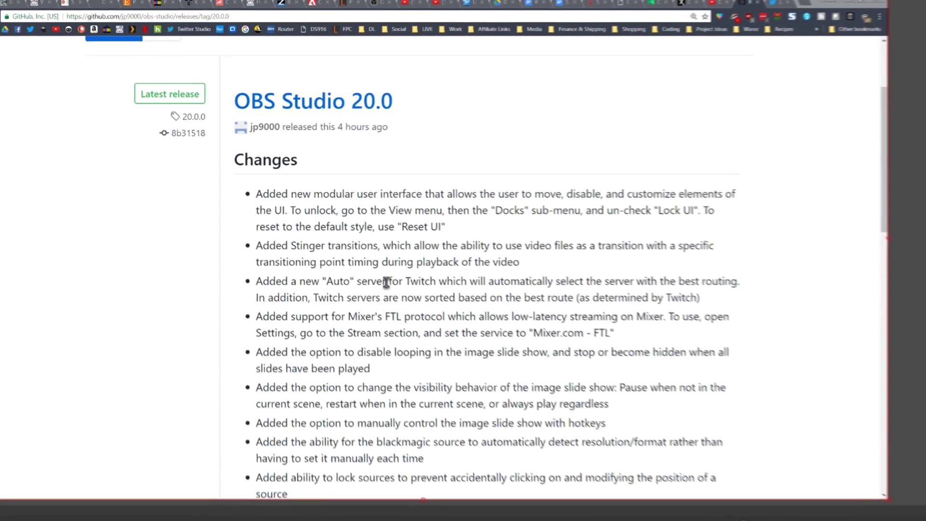
pyautogui.scroll(-2, 386, 282)
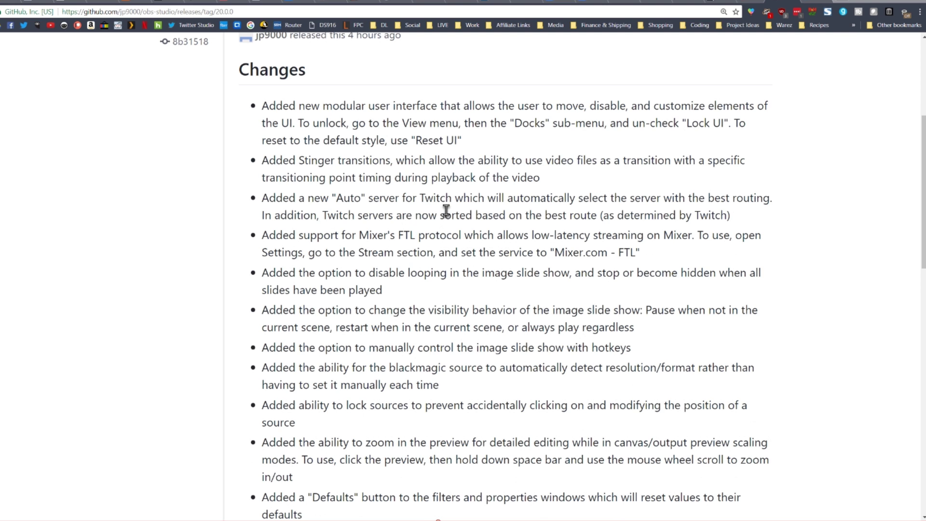
pyautogui.scroll(-1, 427, 237)
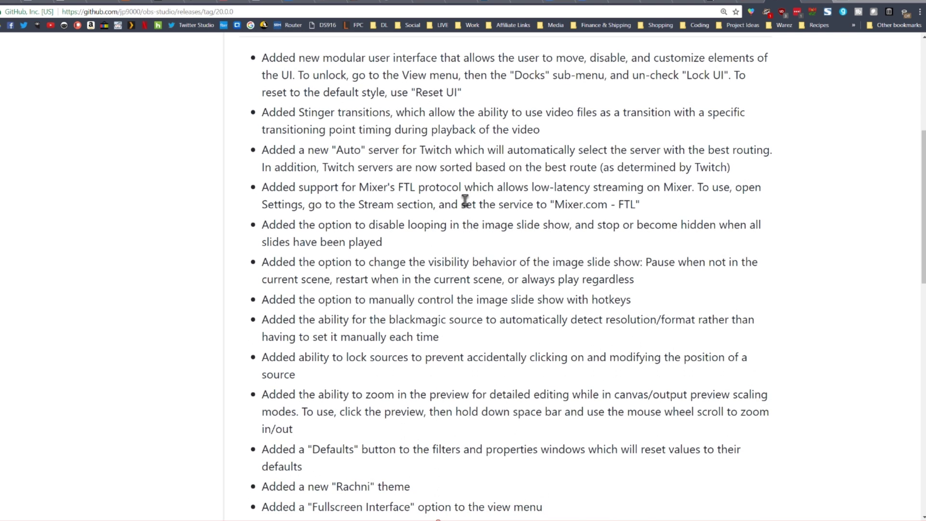
pyautogui.scroll(-1, 439, 227)
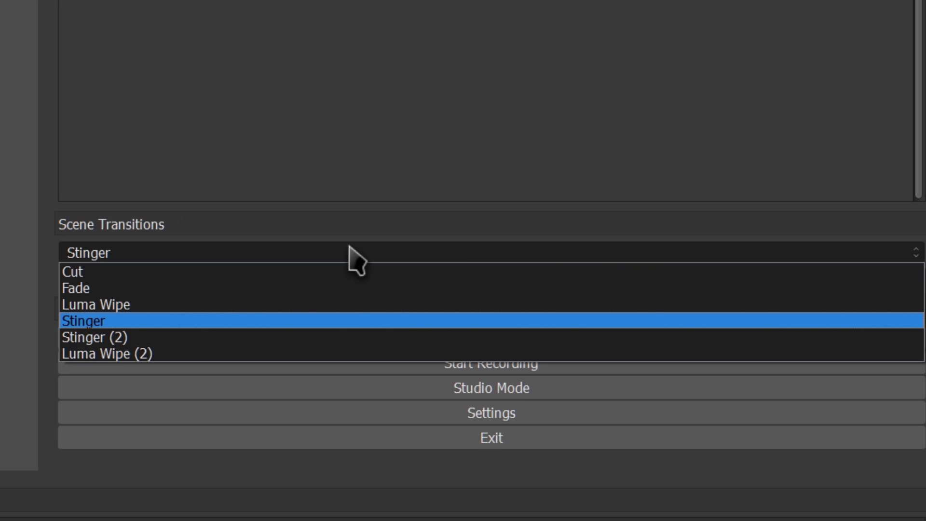
pyautogui.click(363, 217)
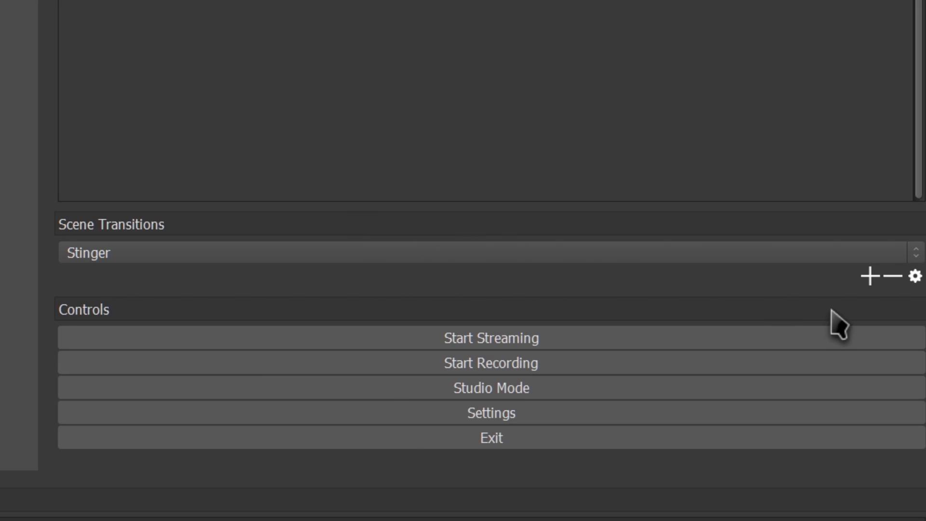
pyautogui.click(871, 276)
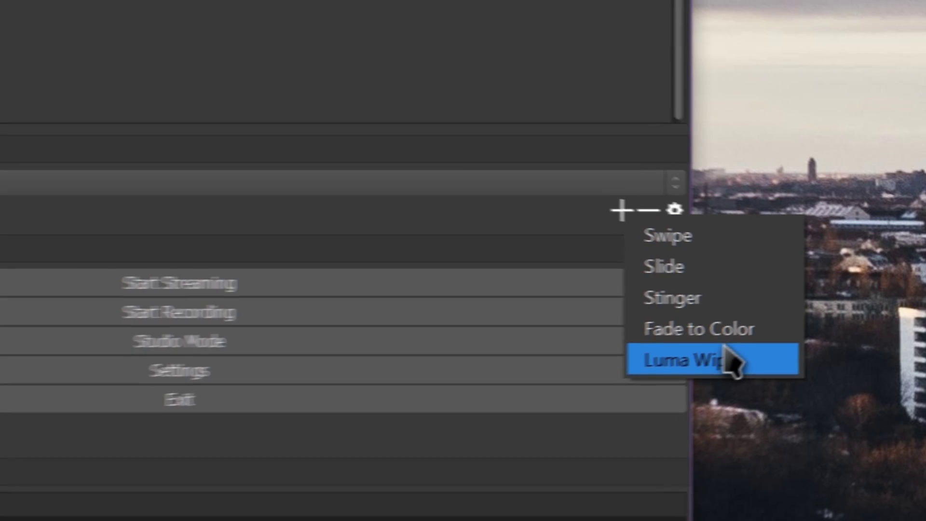
# Step: Create Luma Wipe (3) with its default name and set its image to Sinus 9
pyautogui.click(724, 362)
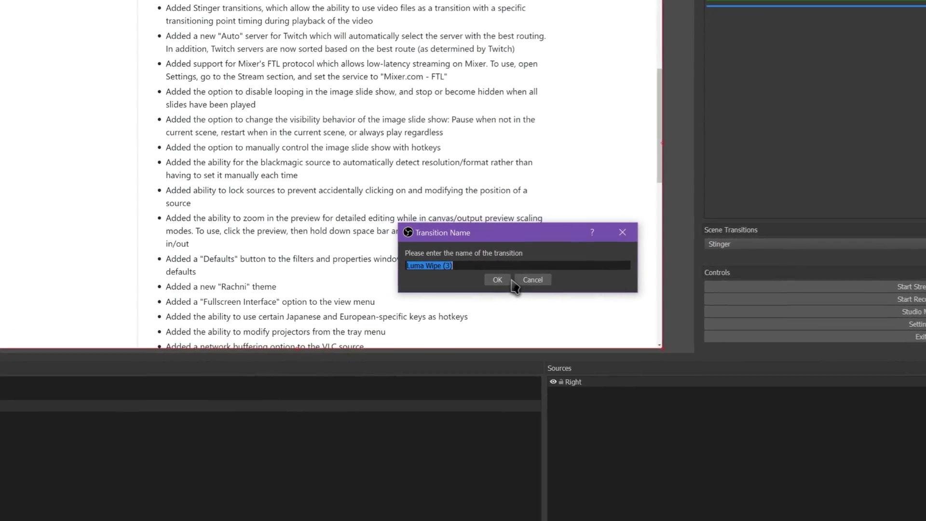
pyautogui.click(504, 280)
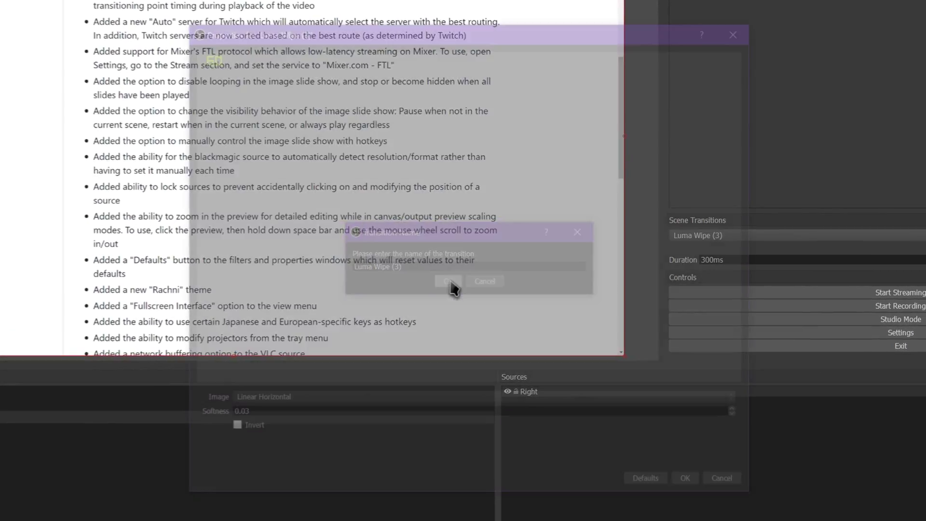
pyautogui.click(284, 409)
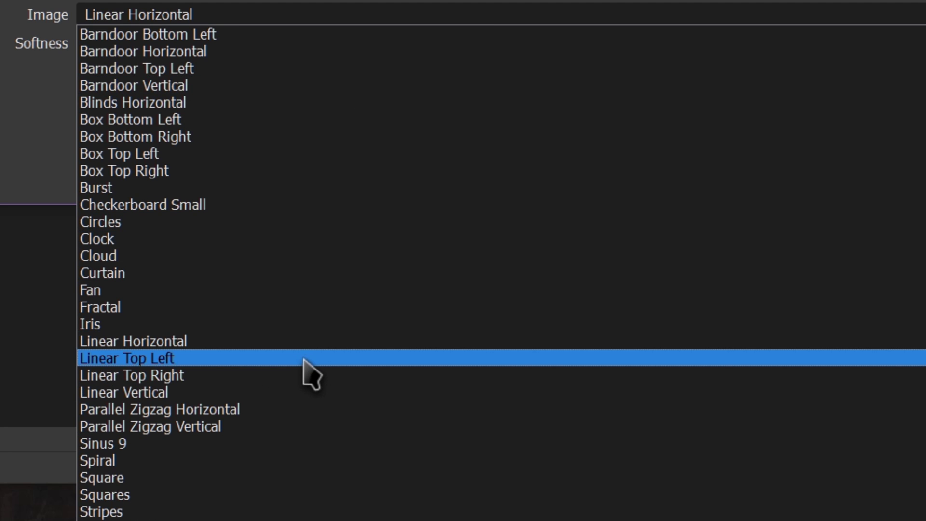
pyautogui.click(142, 442)
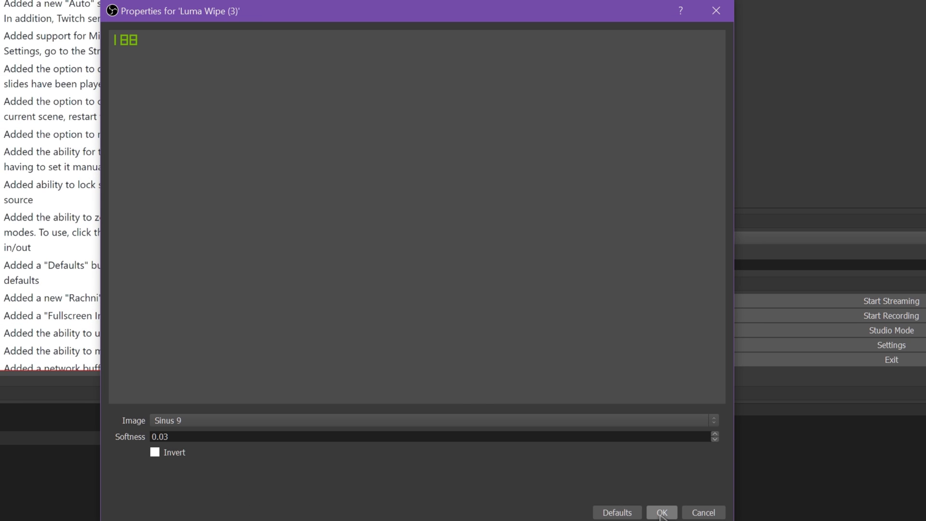
pyautogui.click(662, 512)
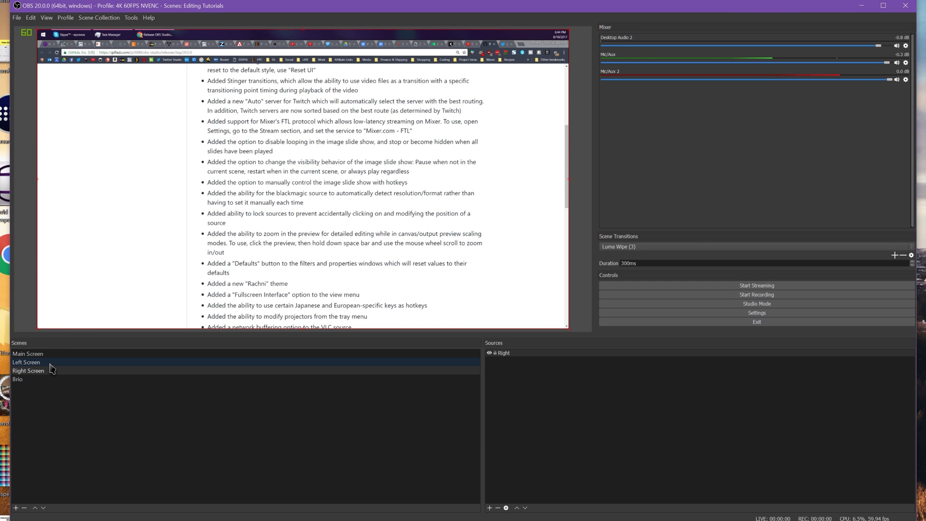
# Step: Toggle between the Left Screen and Right Screen scenes twice to preview the Luma Wipe
pyautogui.click(51, 364)
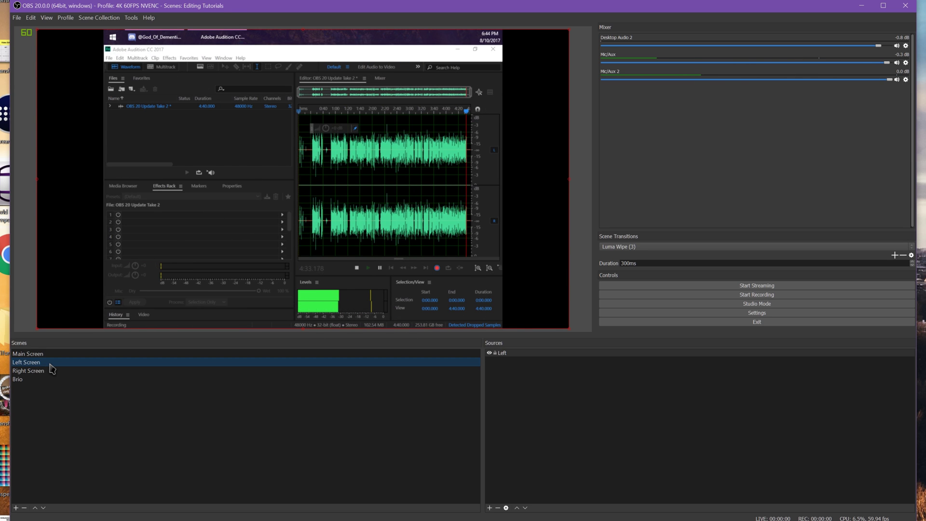
pyautogui.click(50, 371)
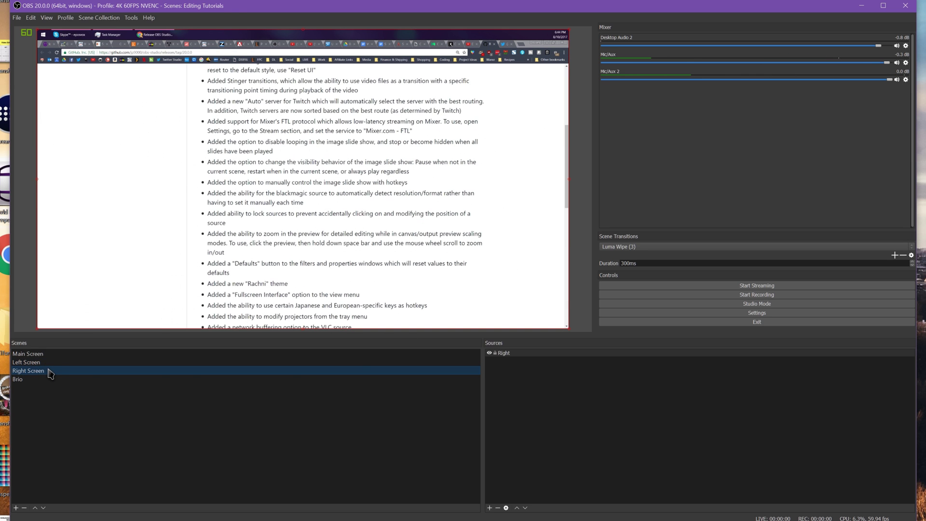
pyautogui.click(50, 362)
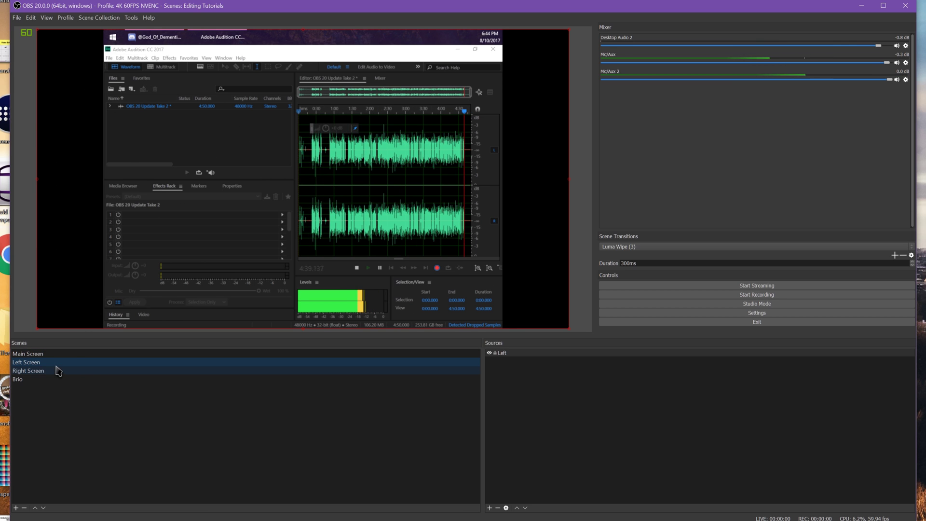
pyautogui.click(56, 370)
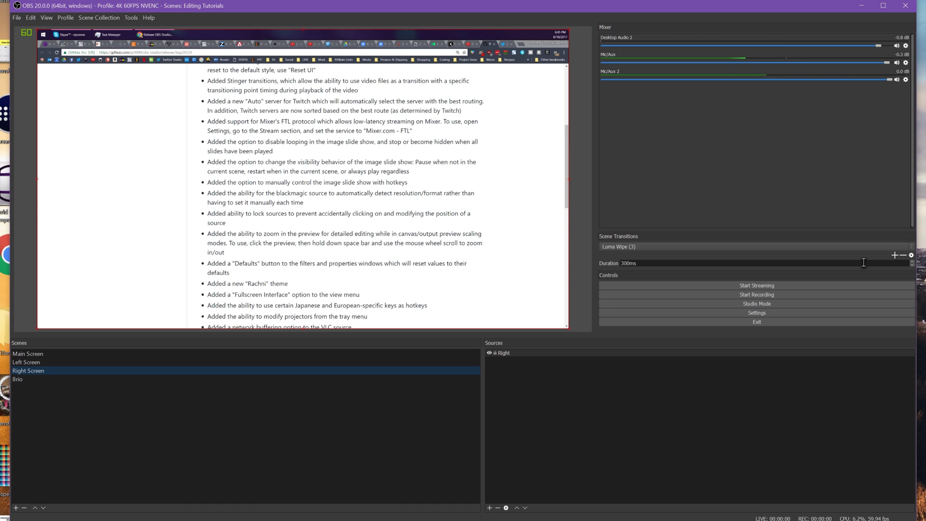
pyautogui.click(794, 247)
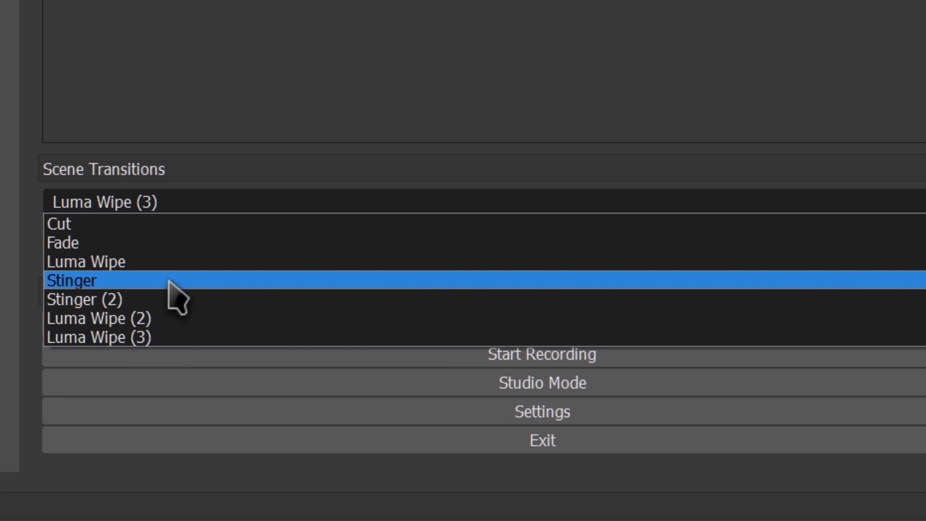
# Step: Select Stinger and review its t-006-left-arrows-blue.mov video and frame-based transition point at 28
pyautogui.click(169, 282)
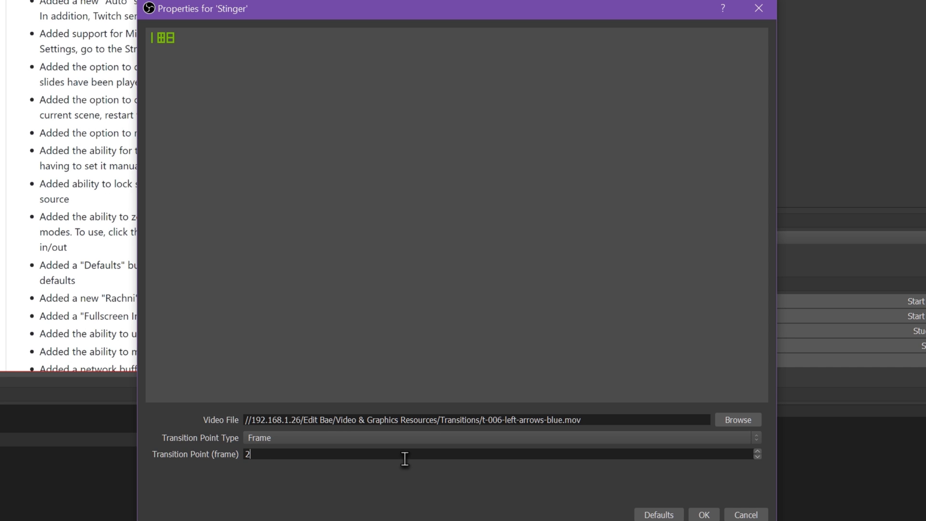
pyautogui.click(724, 422)
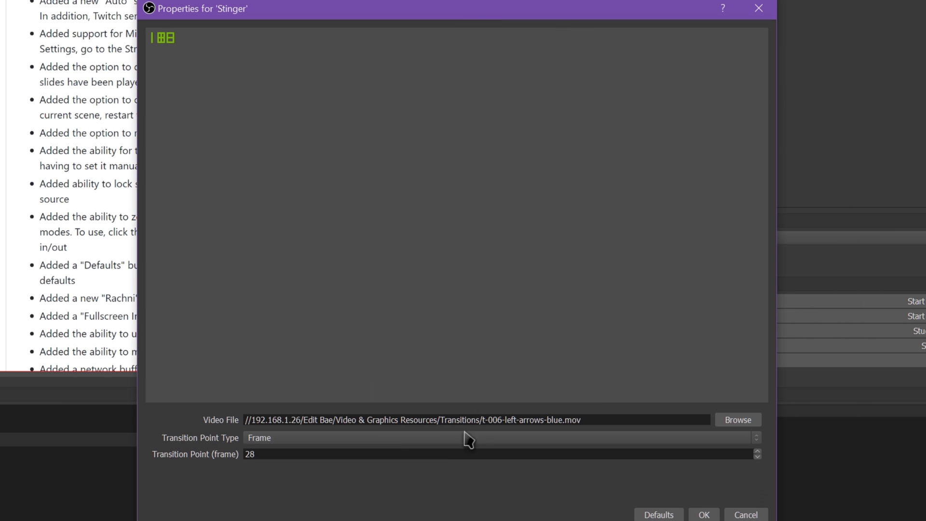
pyautogui.click(357, 438)
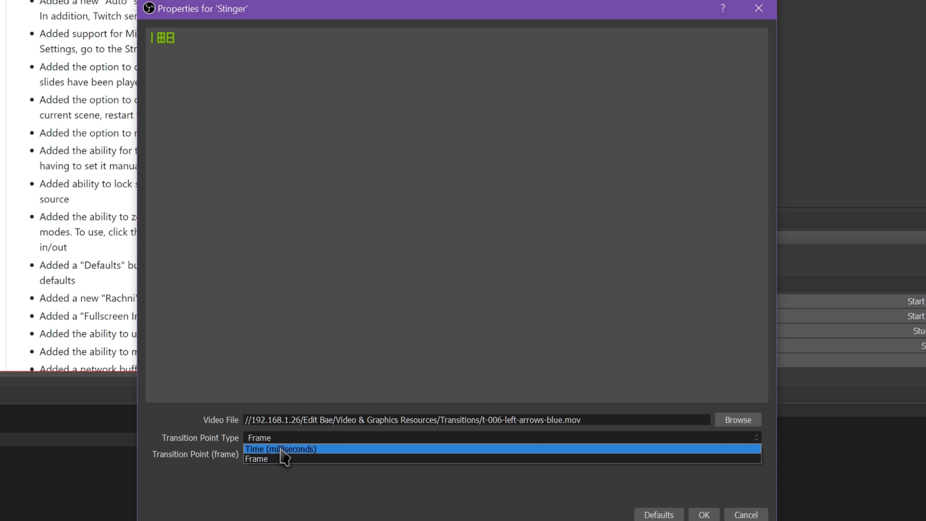
pyautogui.click(224, 446)
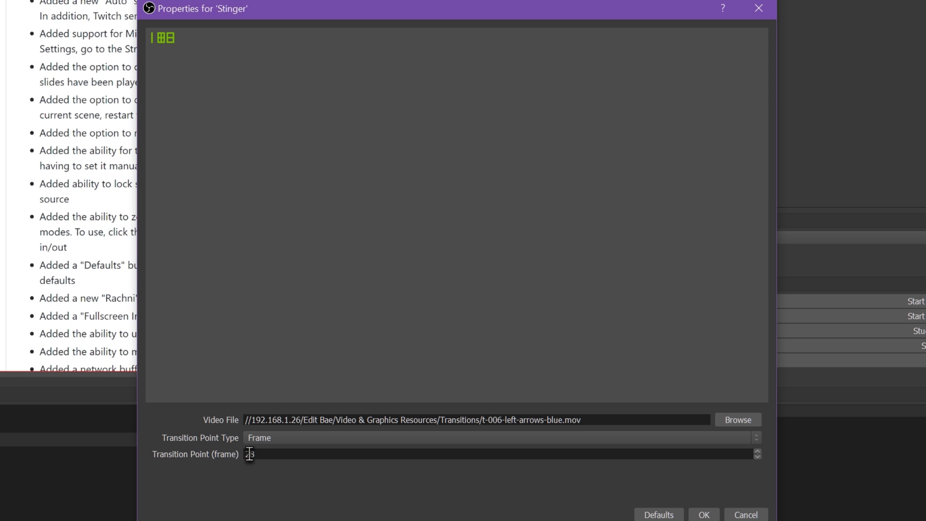
pyautogui.click(705, 515)
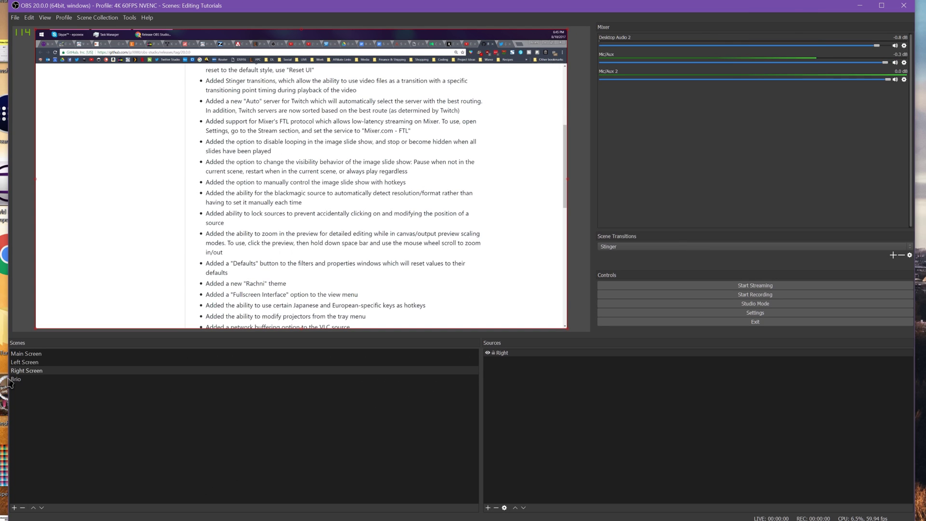
# Step: Preview the Stinger by switching Left Screen, Right Screen, then back to Left Screen
pyautogui.click(40, 363)
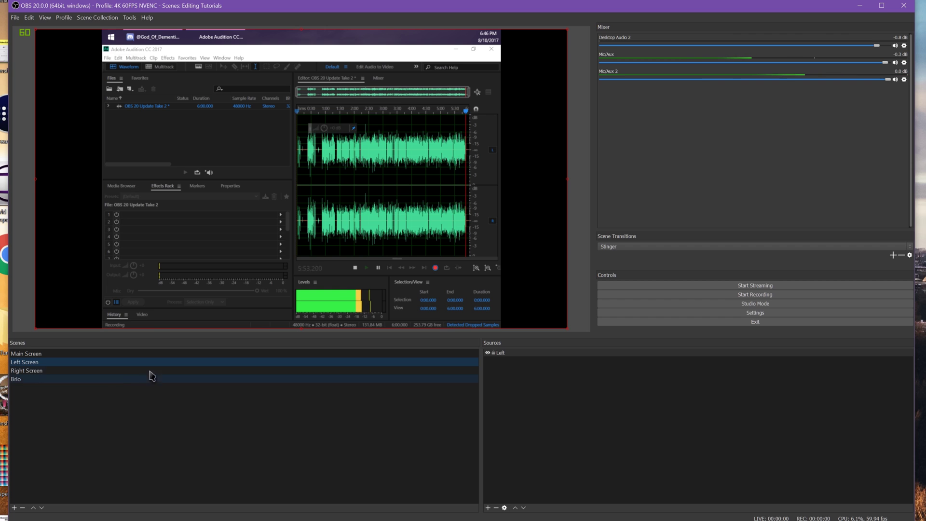
pyautogui.click(121, 371)
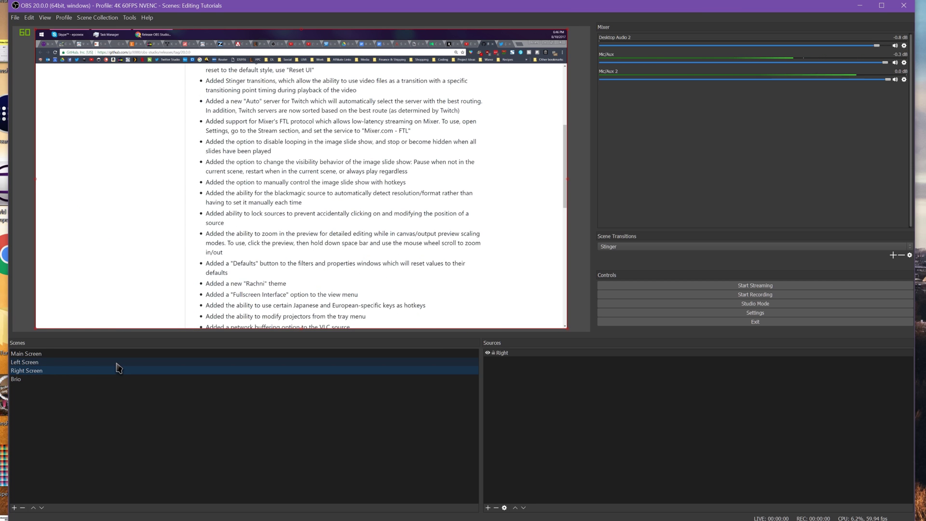
pyautogui.click(117, 364)
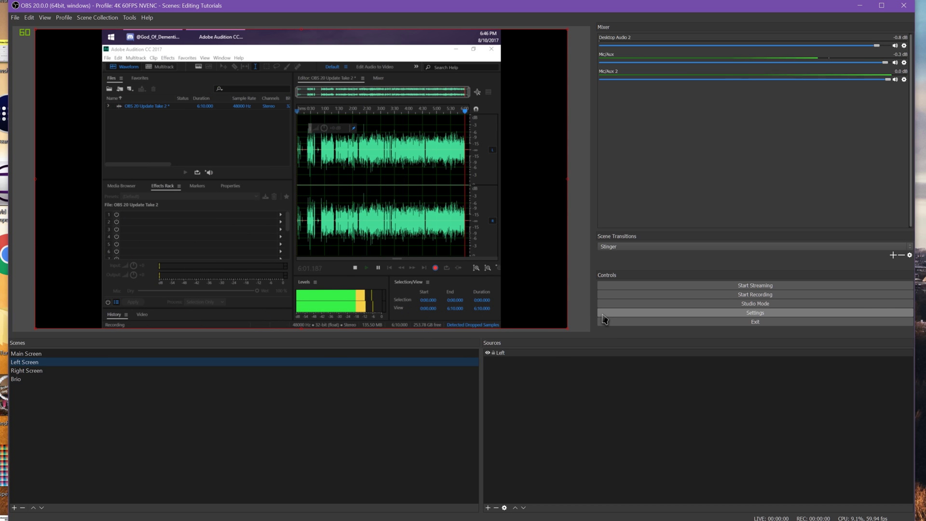
# Step: Change the transition to a 300 ms Fade and test it, ending on Right Screen
pyautogui.click(710, 246)
pyautogui.click(695, 260)
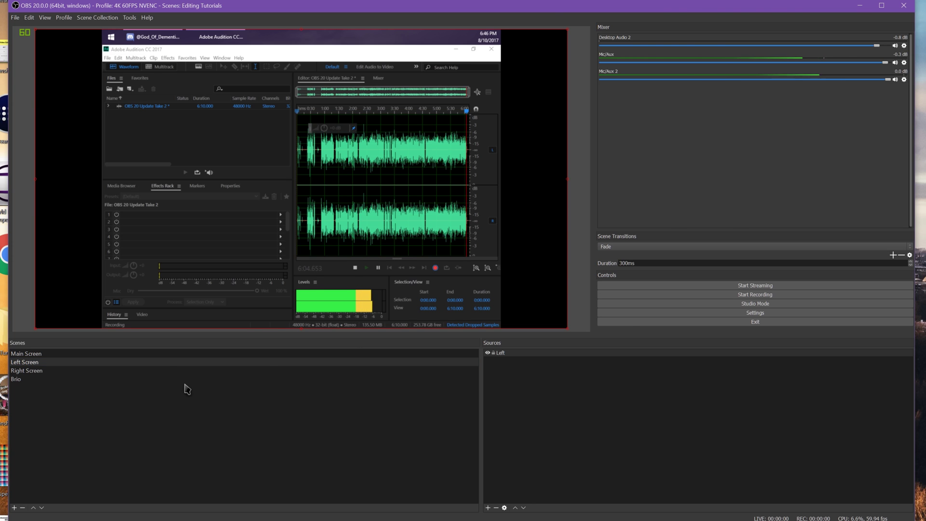
pyautogui.click(147, 370)
pyautogui.click(146, 362)
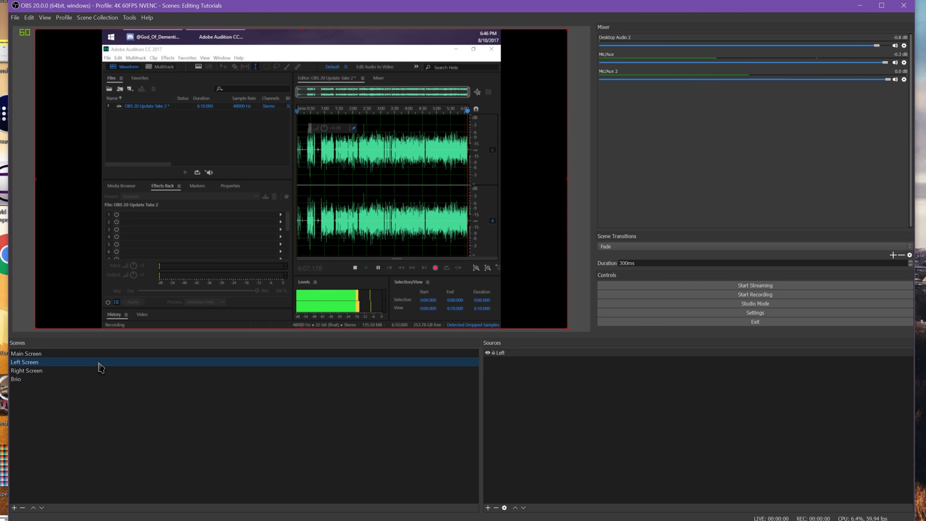
pyautogui.click(99, 370)
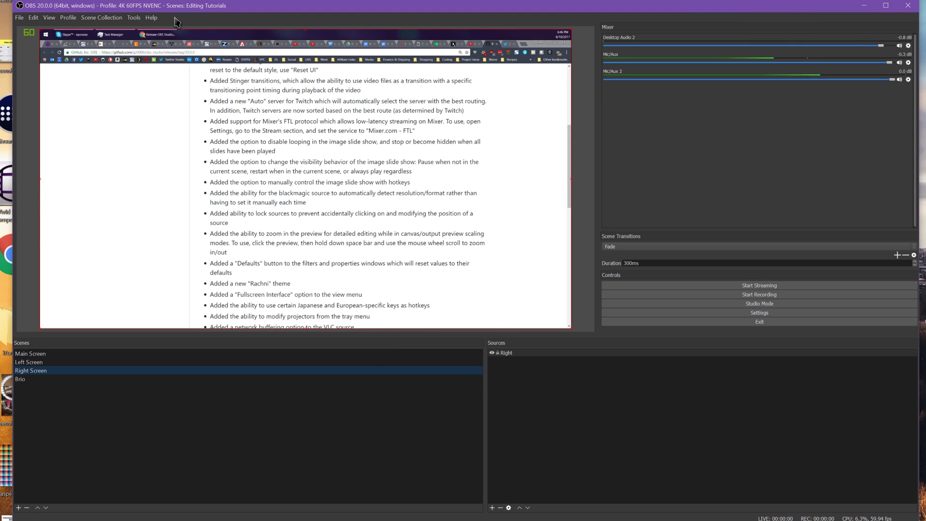
pyautogui.click(134, 18)
# Step: Open the Automatic Scene Switcher and view its Screen Region switching rules
pyautogui.click(156, 37)
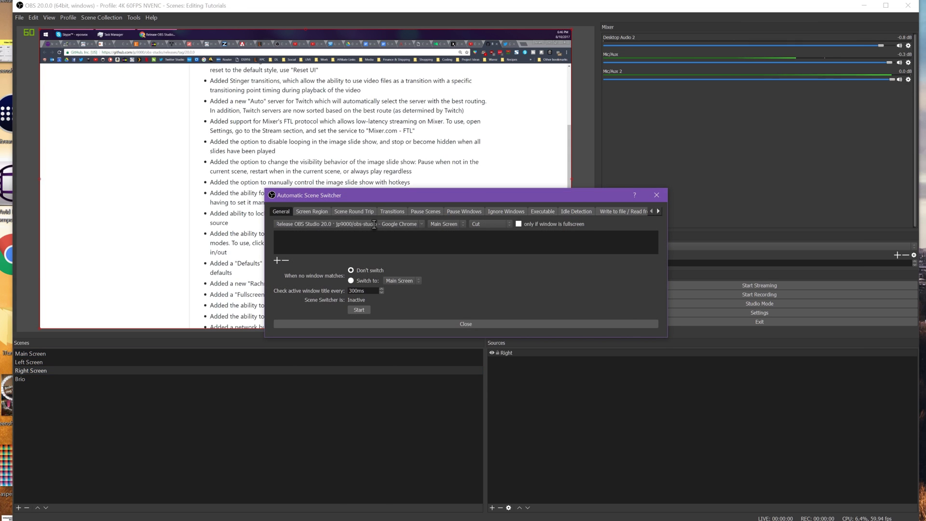
pyautogui.click(312, 211)
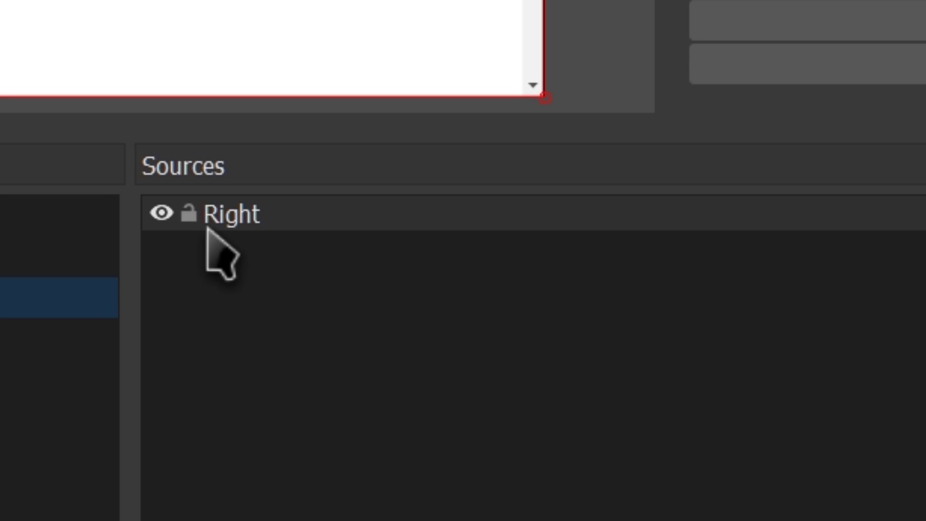
# Step: Lock and unlock the Right source, nudge Overlays right and back, then lock Side
pyautogui.click(188, 213)
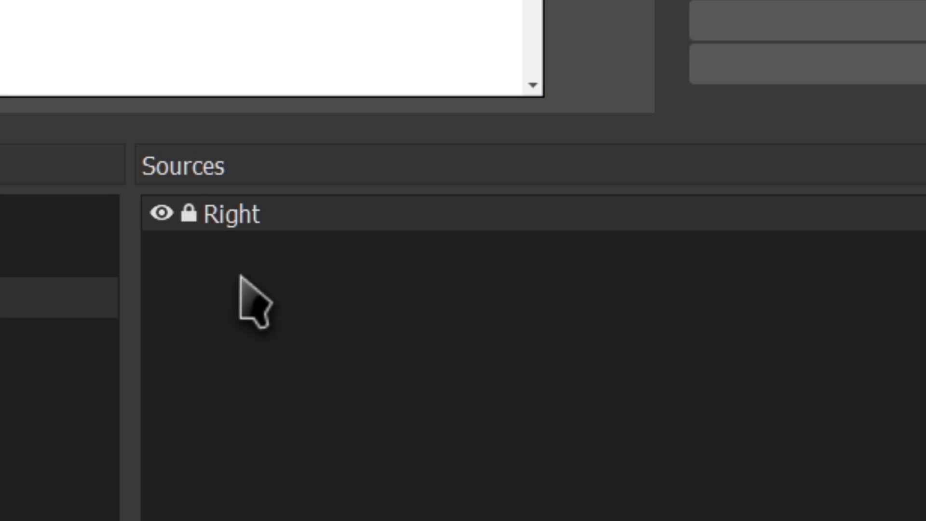
pyautogui.click(189, 212)
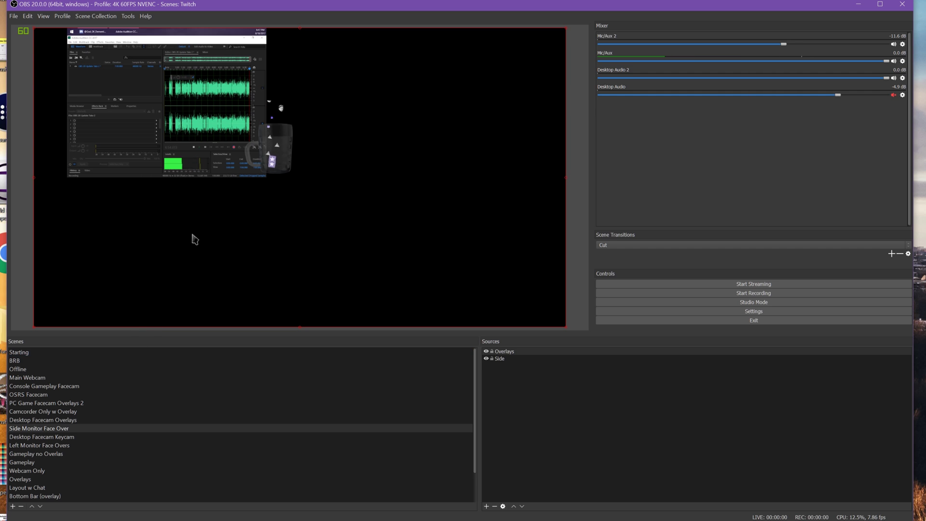
pyautogui.click(271, 147)
pyautogui.moveTo(271, 147); pyautogui.dragTo(278, 161)
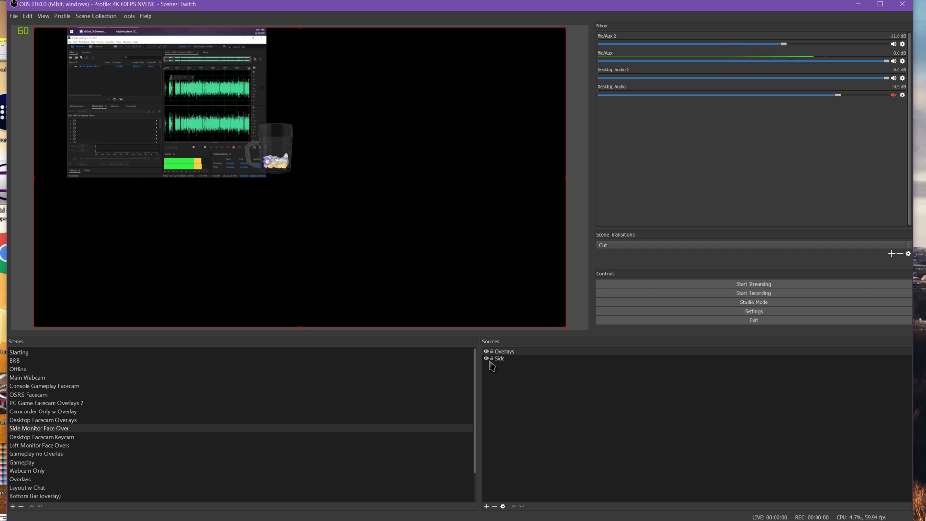
pyautogui.moveTo(248, 174); pyautogui.dragTo(242, 174)
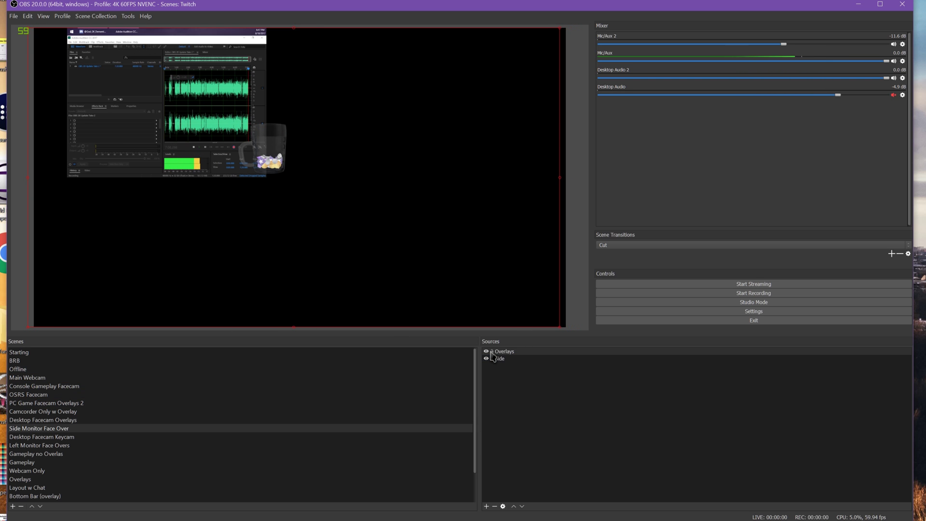
pyautogui.click(430, 278)
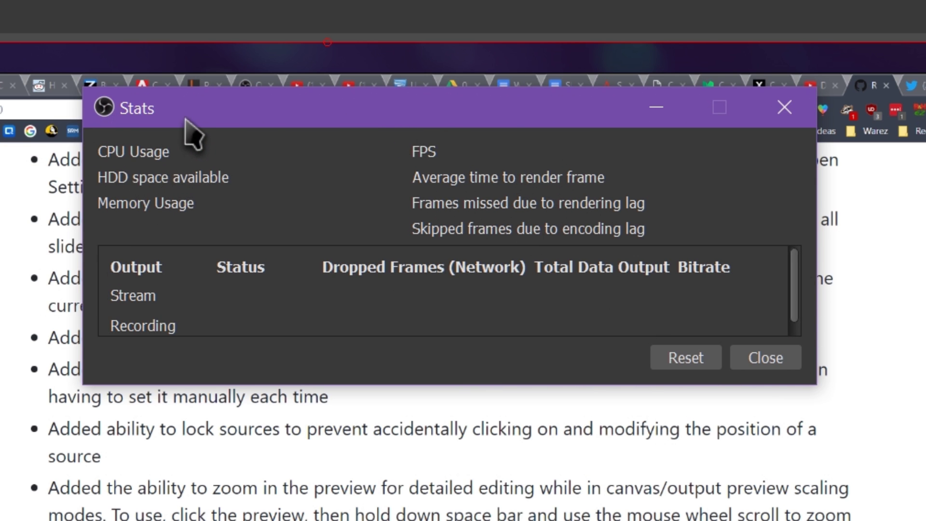
# Step: Move the Stats window up to the top over the preview, then close it
pyautogui.moveTo(185, 120); pyautogui.dragTo(655, 255)
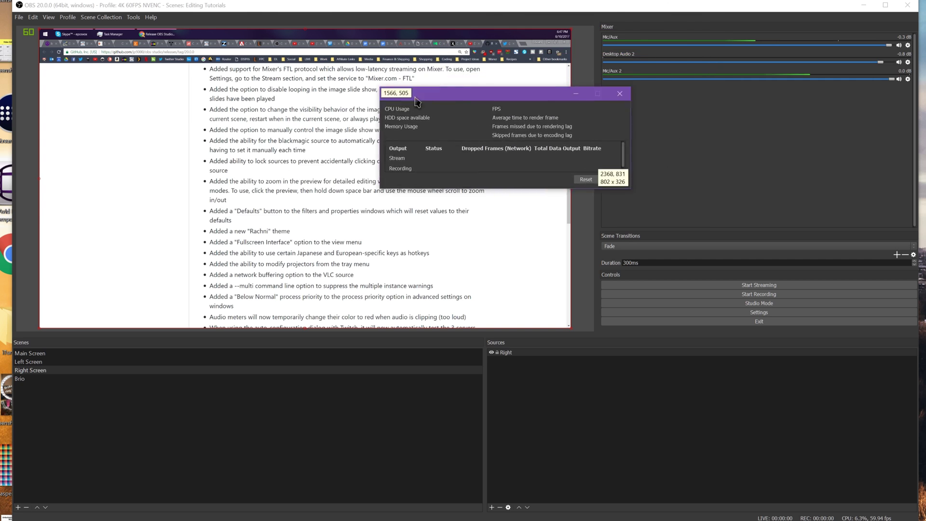
pyautogui.moveTo(417, 101); pyautogui.dragTo(333, 17)
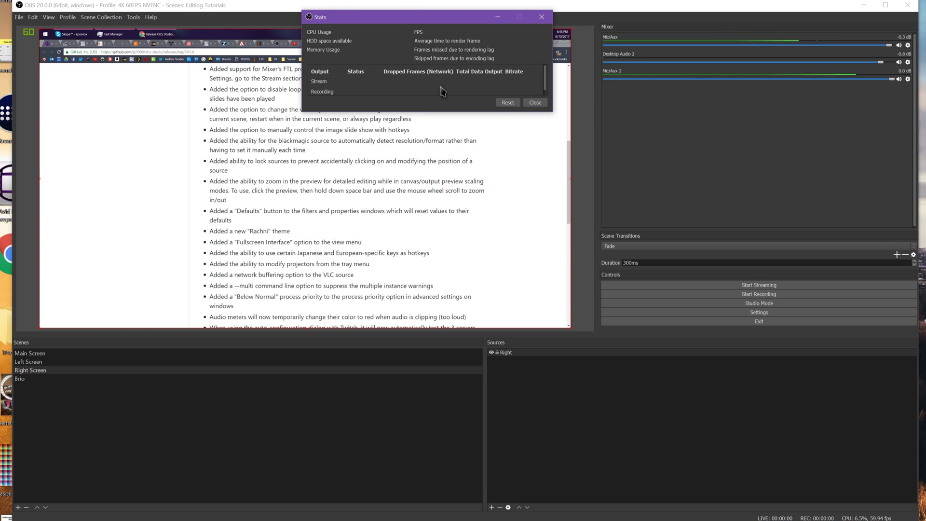
pyautogui.click(535, 103)
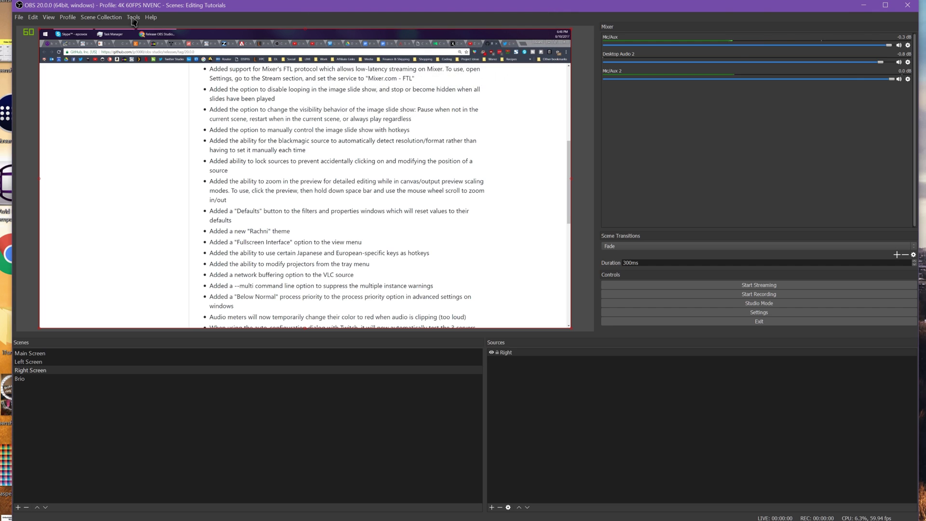
pyautogui.click(49, 17)
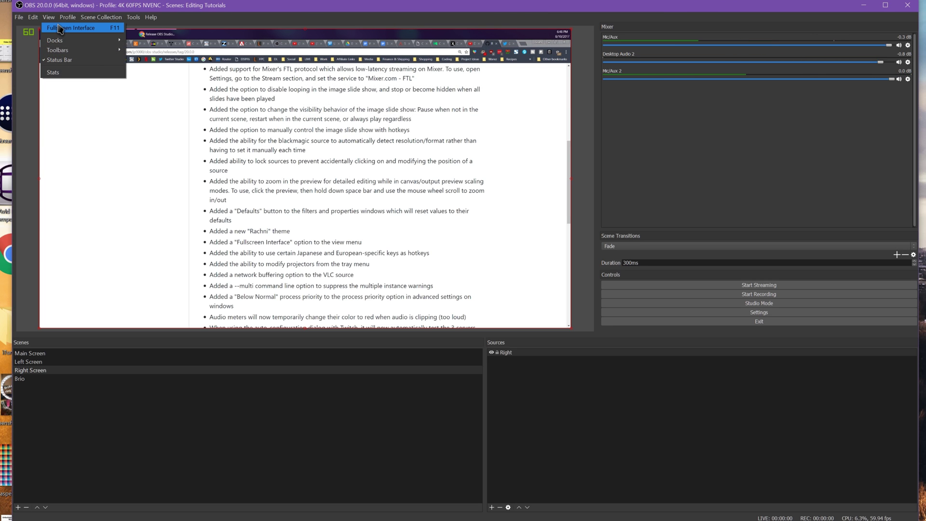
pyautogui.click(60, 27)
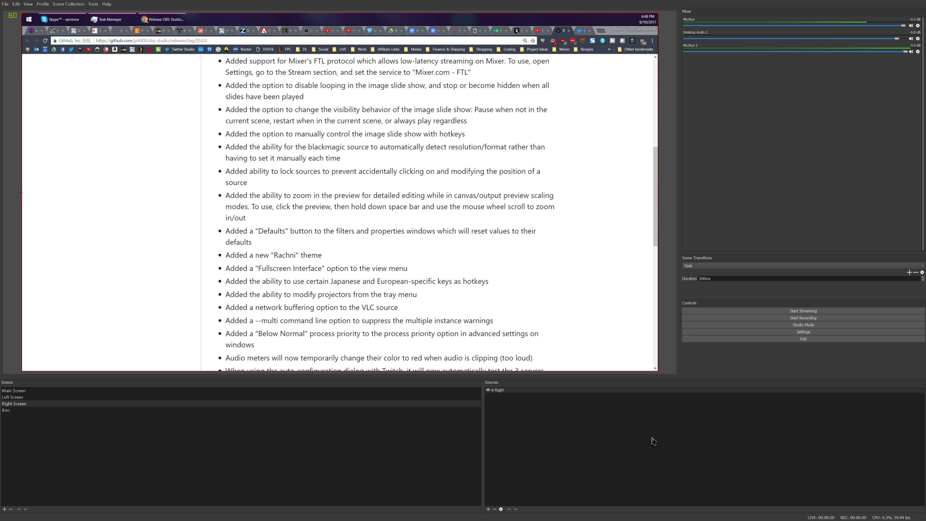
pyautogui.click(28, 4)
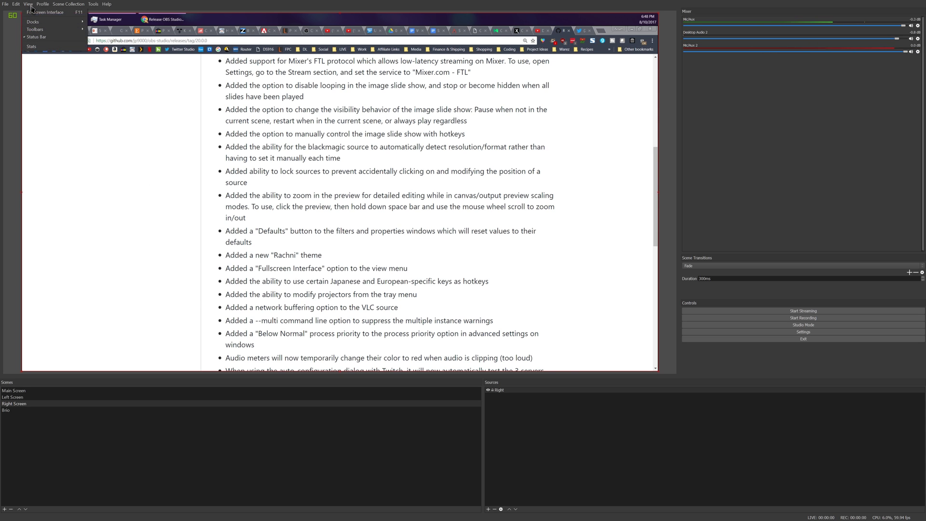
pyautogui.click(43, 10)
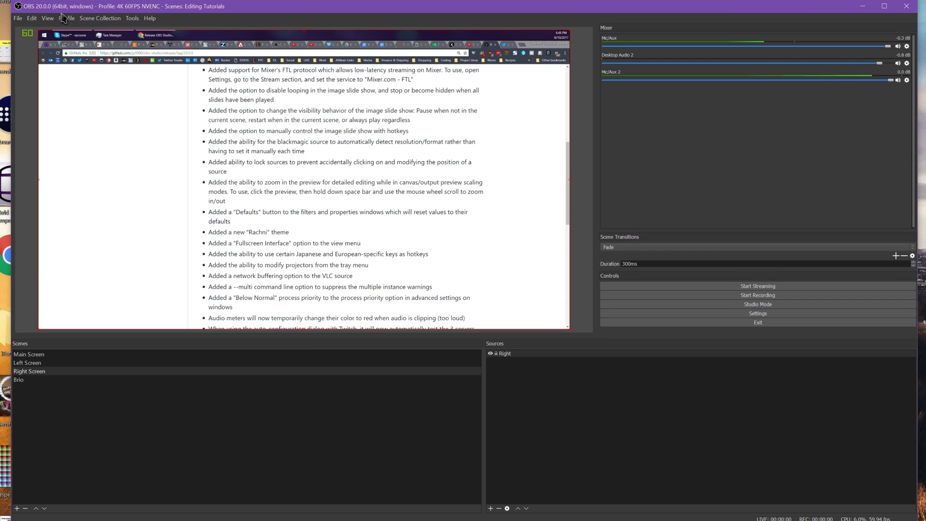
# Step: Reset the UI from View > Docks so the docks line up along the bottom
pyautogui.click(123, 68)
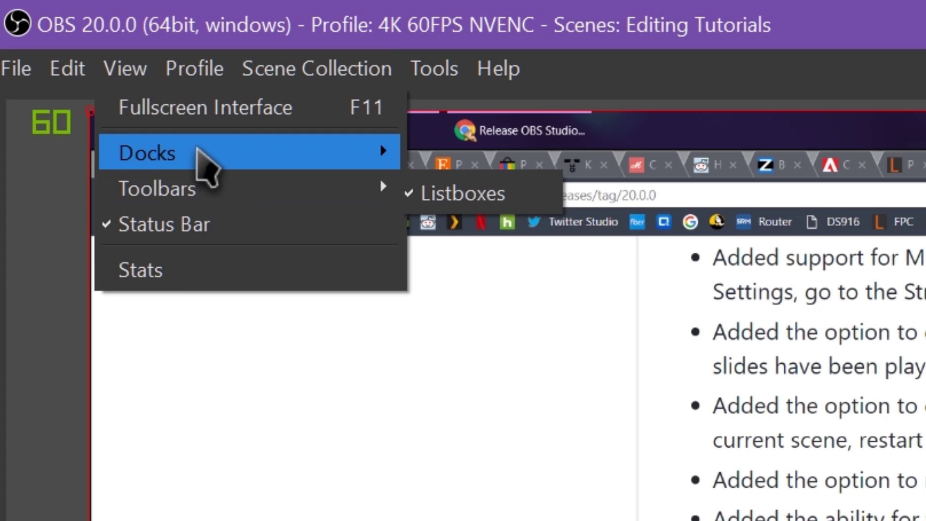
pyautogui.moveTo(204, 186)
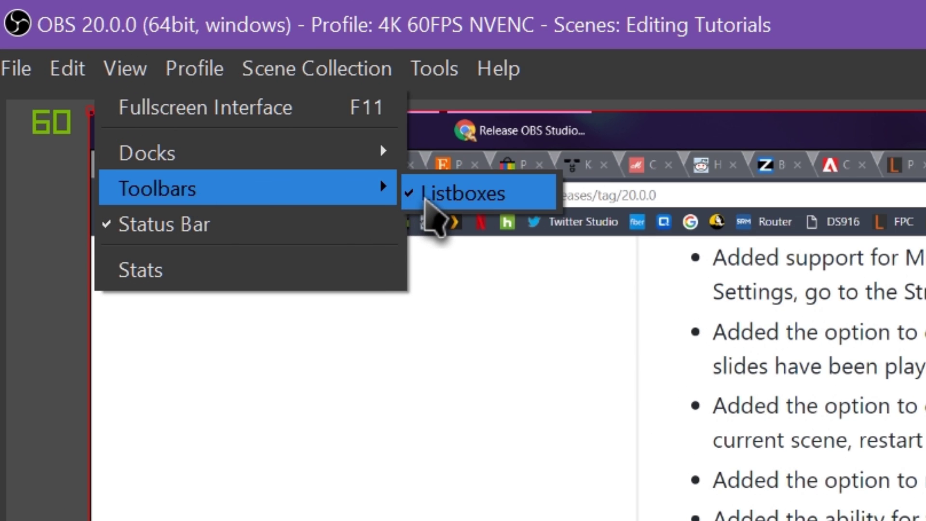
pyautogui.moveTo(200, 72)
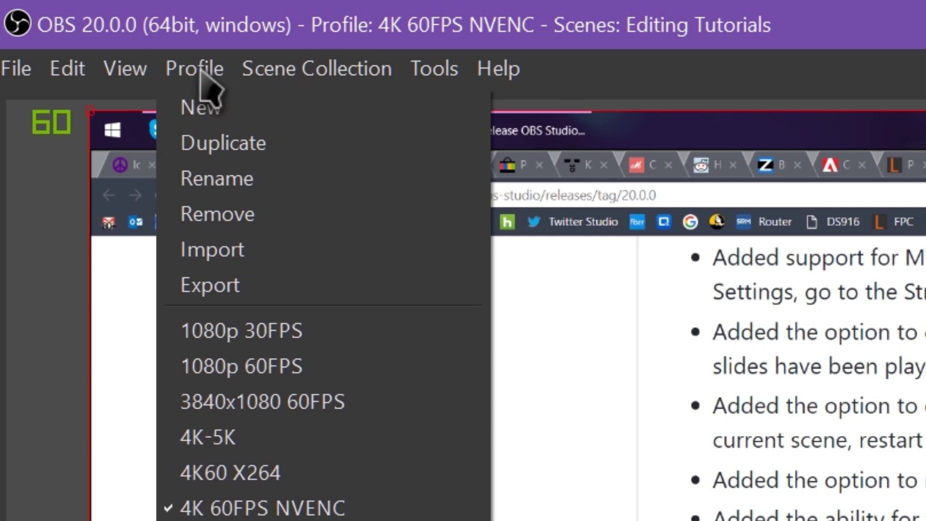
pyautogui.moveTo(125, 68)
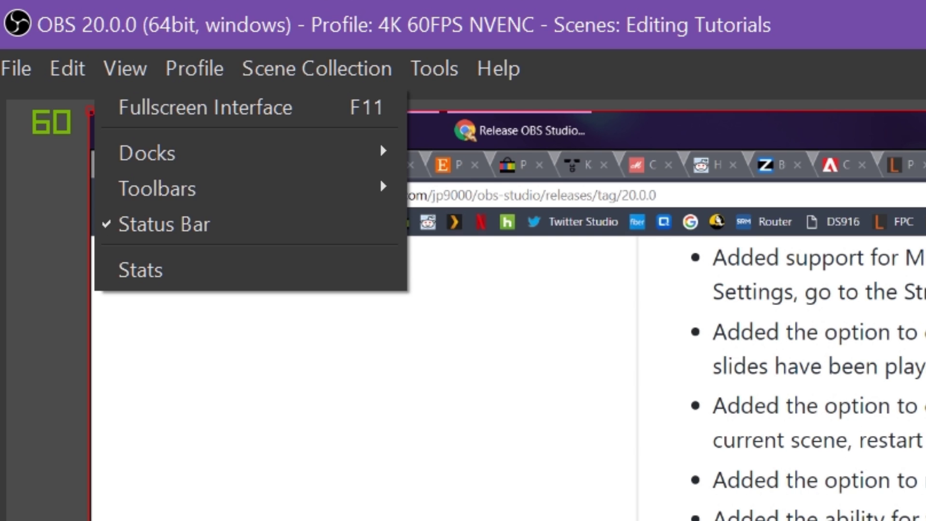
pyautogui.moveTo(309, 159)
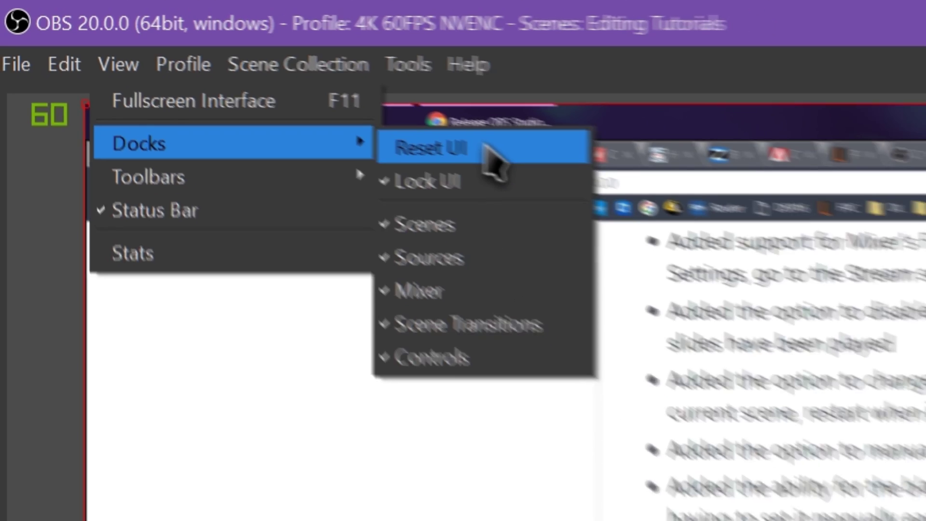
pyautogui.click(459, 157)
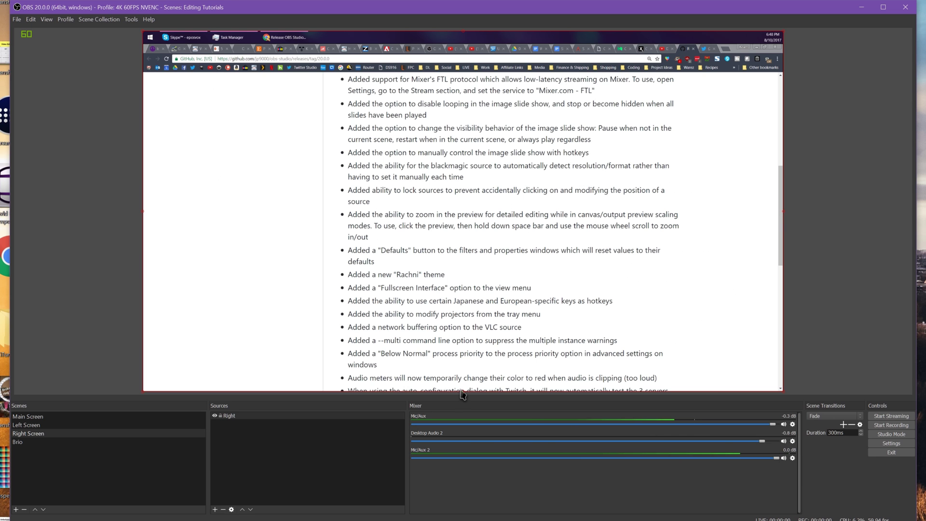
# Step: Browse the Profile, View and Tools menus
pyautogui.click(65, 19)
pyautogui.moveTo(46, 22)
pyautogui.moveTo(57, 47)
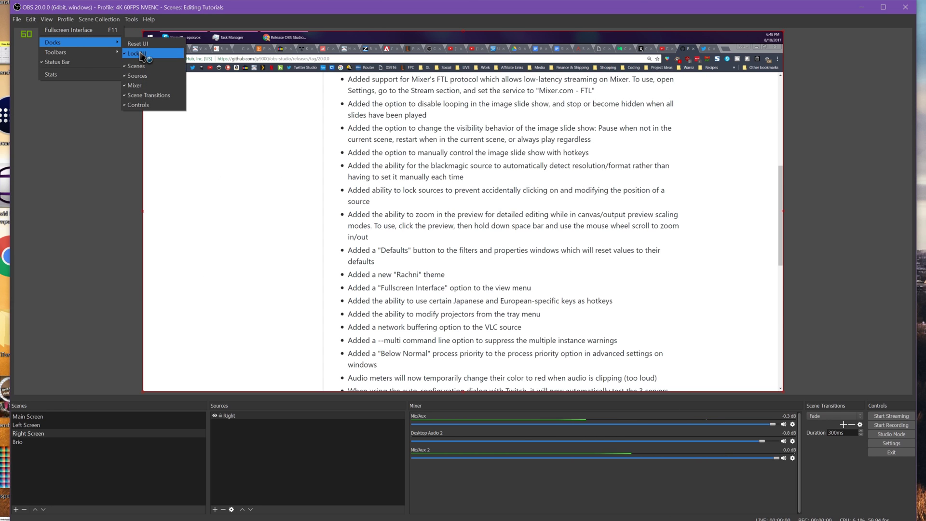
pyautogui.moveTo(99, 21)
pyautogui.moveTo(131, 19)
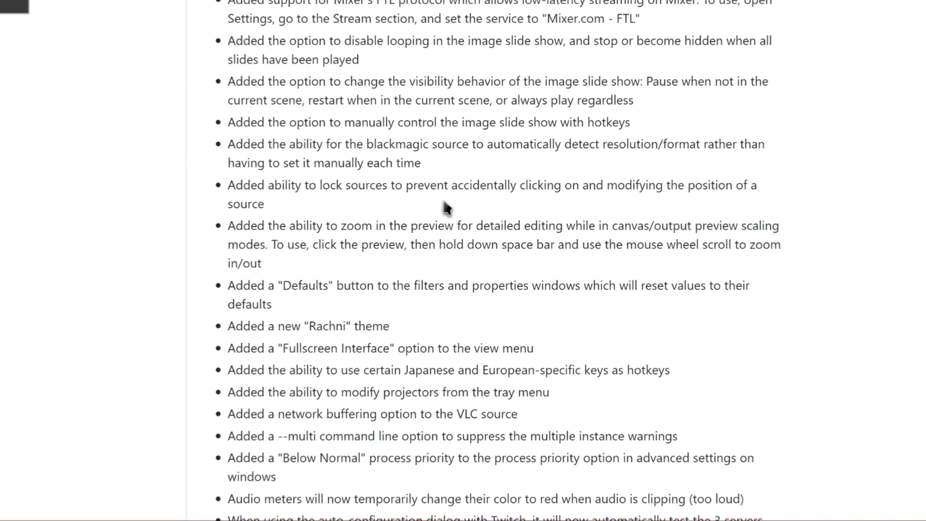
pyautogui.scroll(-5, 441, 217)
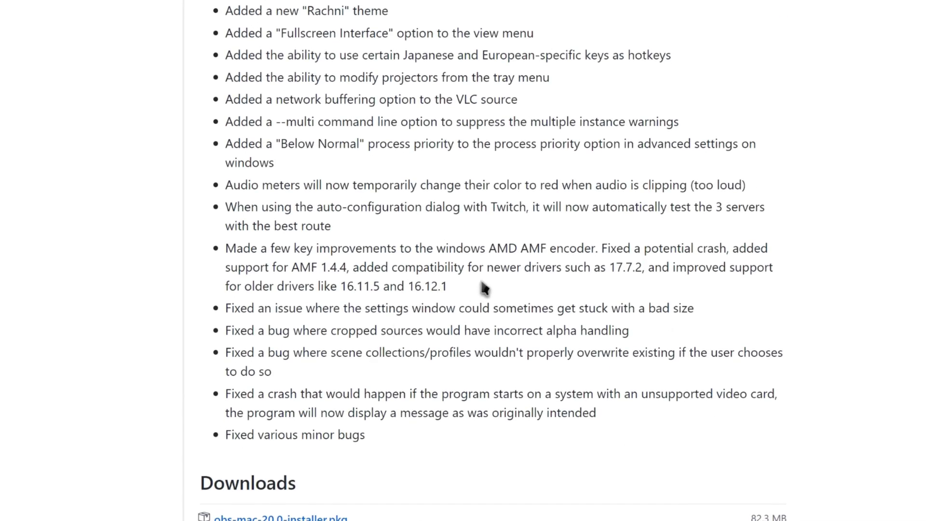
pyautogui.moveTo(482, 289); pyautogui.dragTo(224, 249)
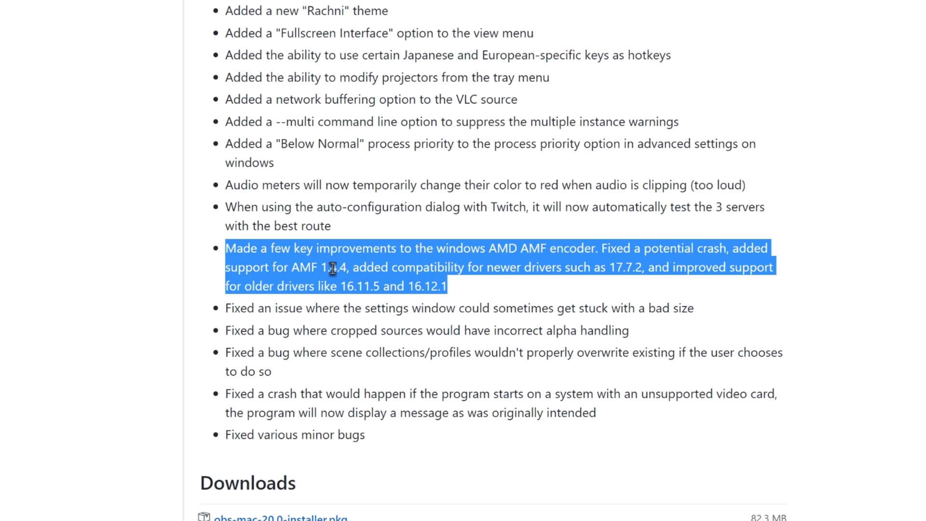
pyautogui.click(337, 304)
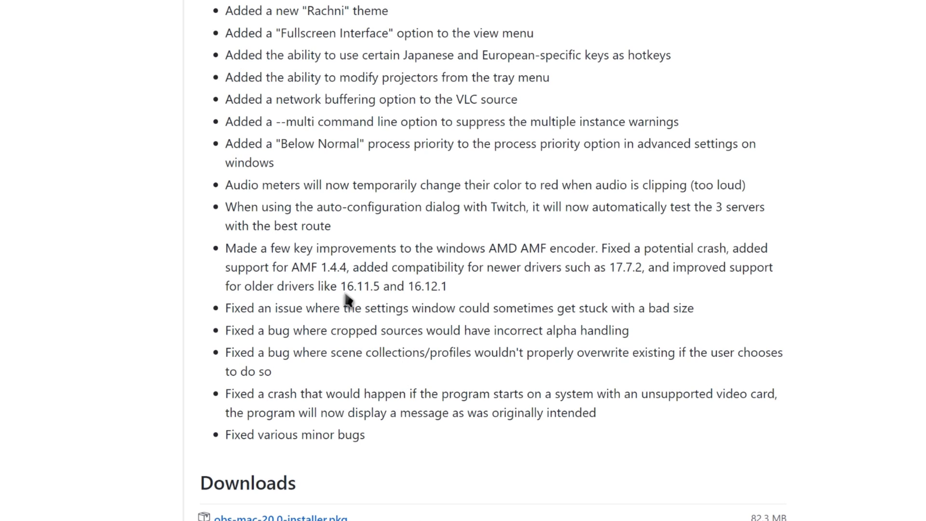
pyautogui.scroll(1, 347, 294)
pyautogui.scroll(2, 349, 290)
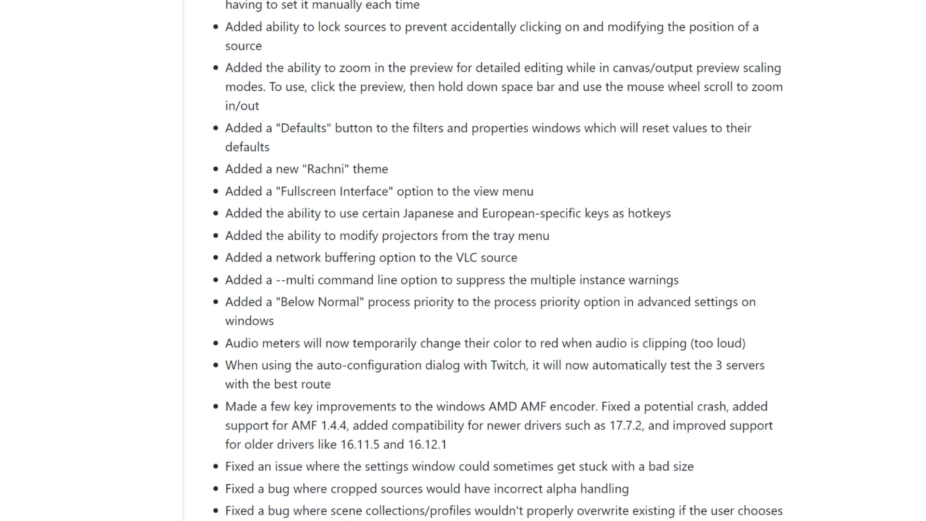
pyautogui.moveTo(432, 163); pyautogui.dragTo(201, 161)
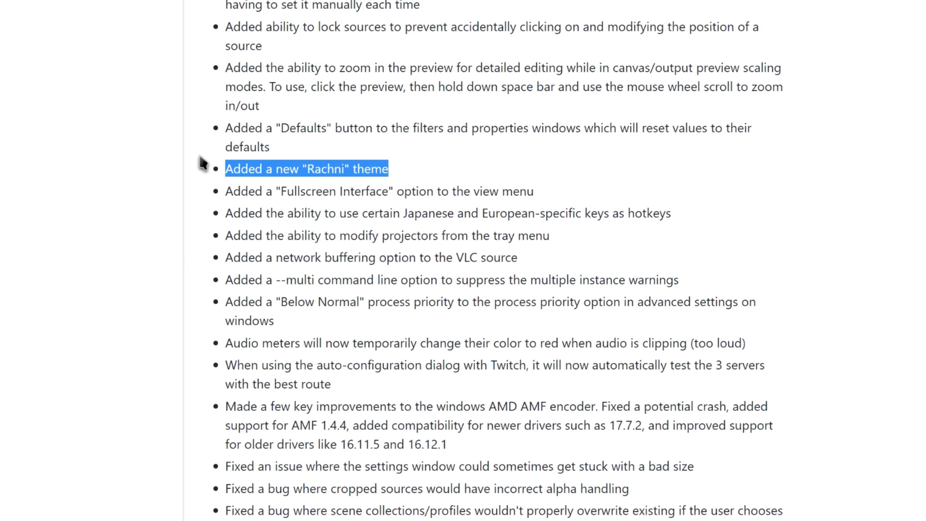
pyautogui.click(327, 186)
pyautogui.scroll(4, 533, 262)
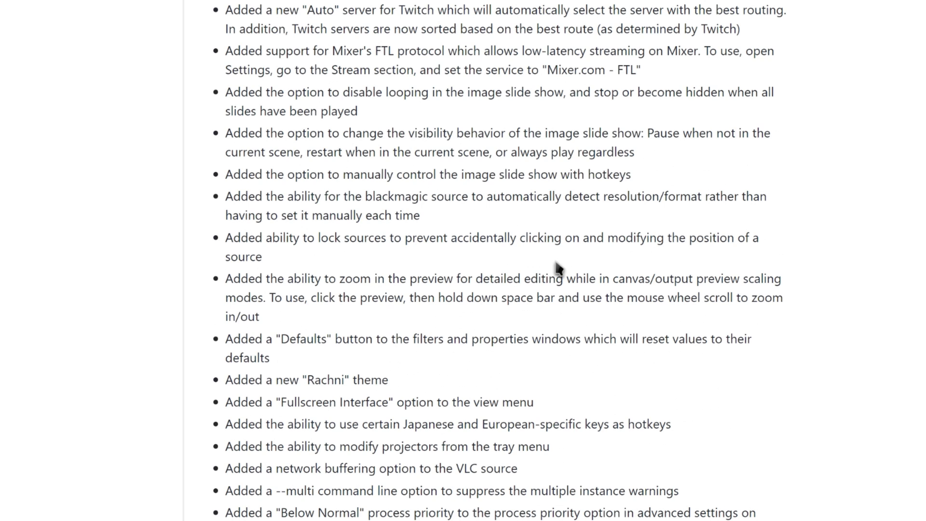
pyautogui.scroll(2, 531, 266)
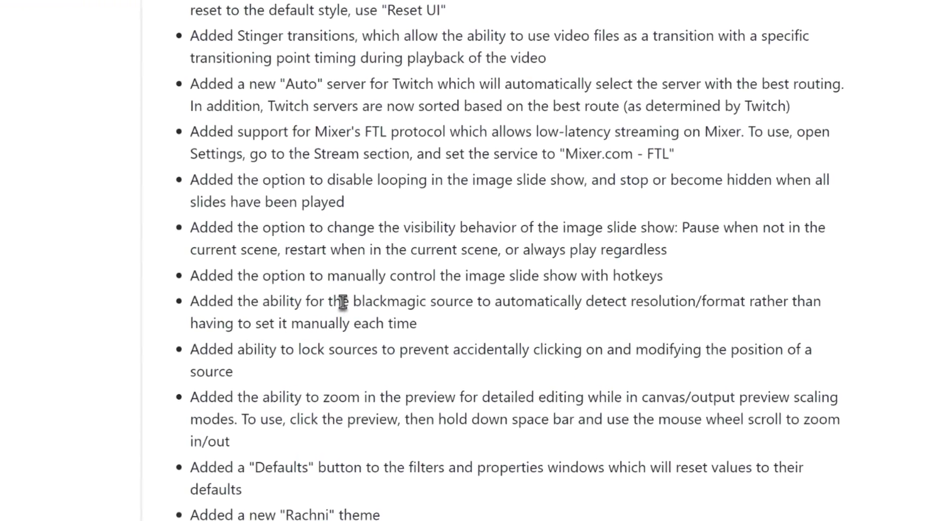
pyautogui.moveTo(328, 299); pyautogui.dragTo(458, 299)
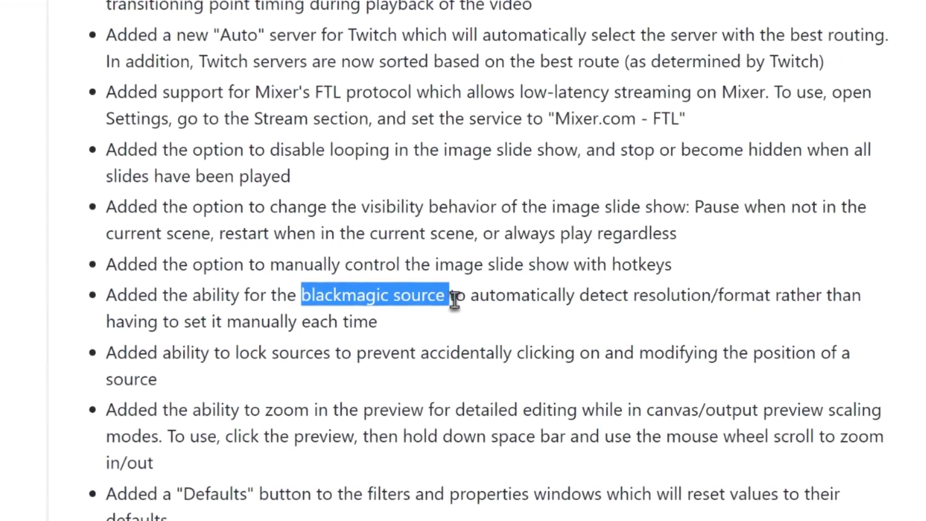
pyautogui.click(457, 299)
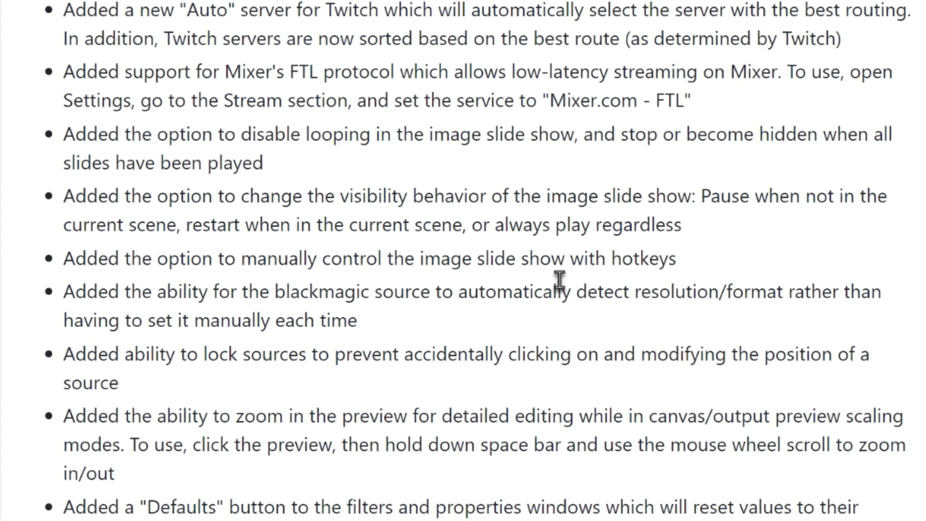
pyautogui.moveTo(635, 292); pyautogui.dragTo(761, 292)
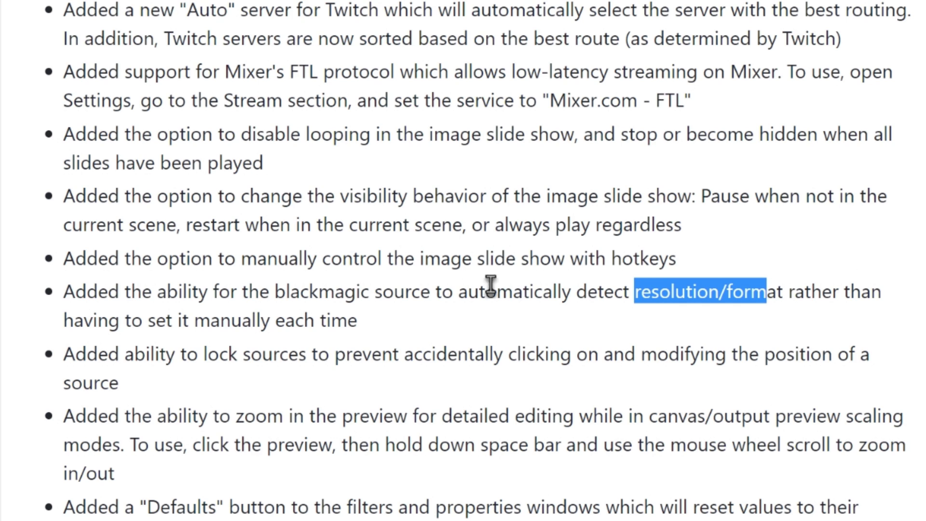
pyautogui.moveTo(269, 291); pyautogui.dragTo(417, 292)
pyautogui.click(411, 291)
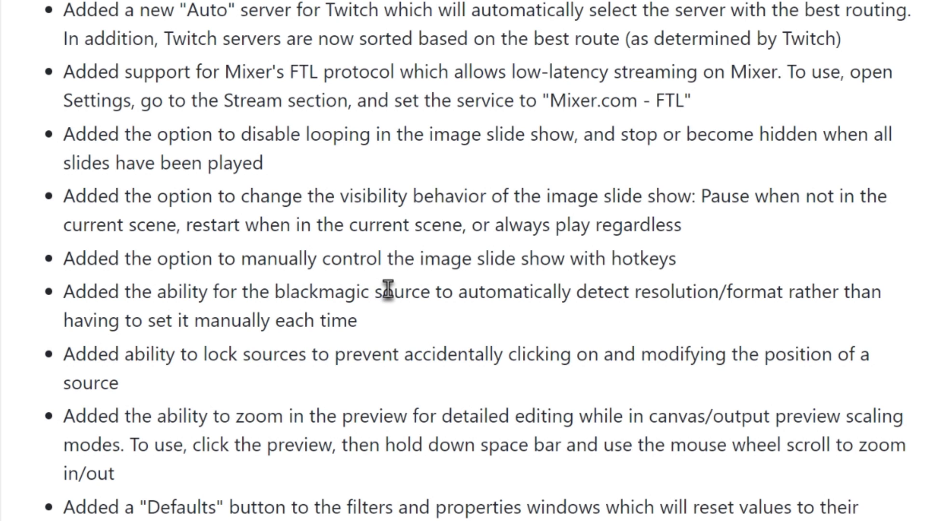
pyautogui.scroll(3, 374, 248)
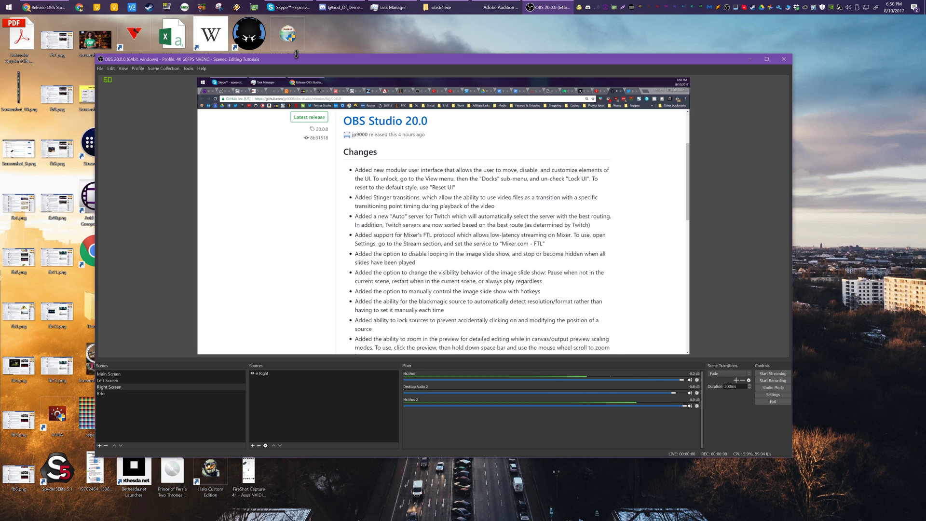
# Step: Scroll the captured release page to Downloads and back, then show the Adobe NVENC forum tab
pyautogui.scroll(-15, 433, 299)
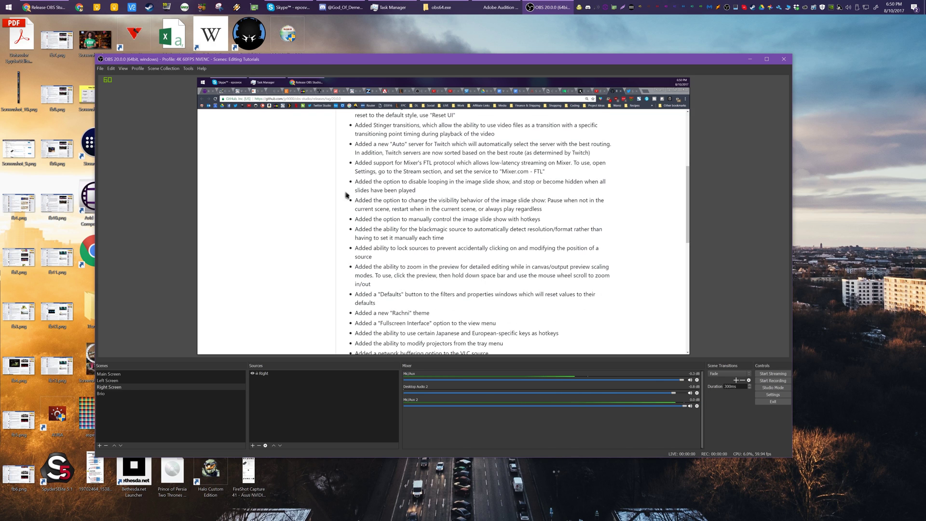
pyautogui.scroll(15, 484, 240)
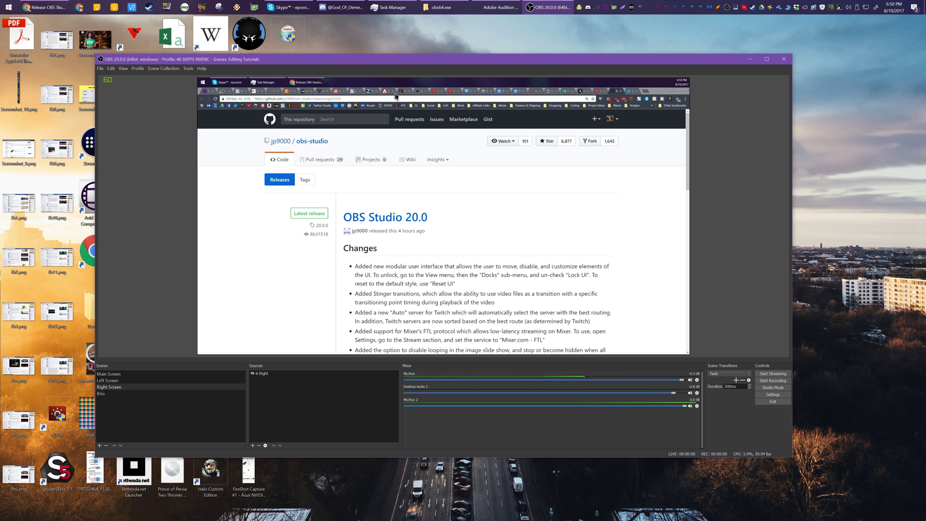
pyautogui.click(655, 92)
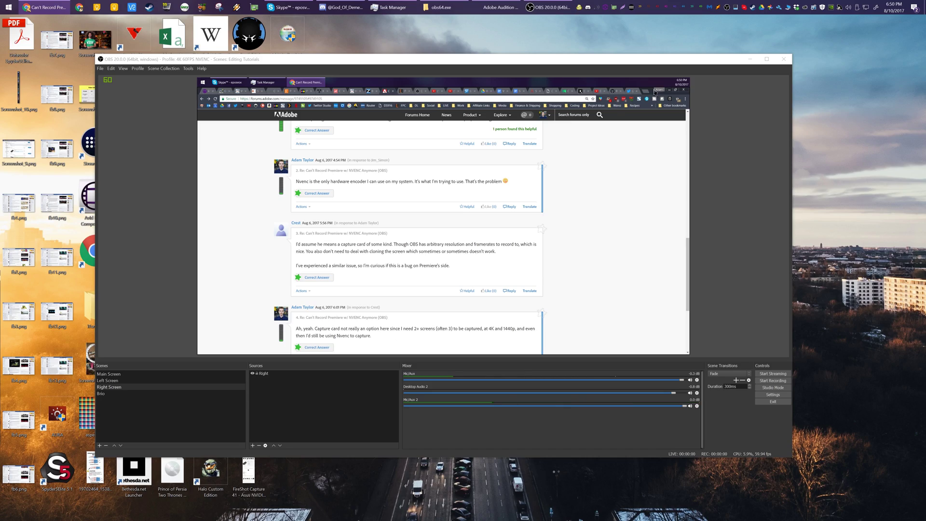
# Step: Maximize Chrome on this monitor and switch to the OBS forum thread tab
pyautogui.moveTo(925, 202); pyautogui.dragTo(552, 16)
pyautogui.scroll(15, 403, 95)
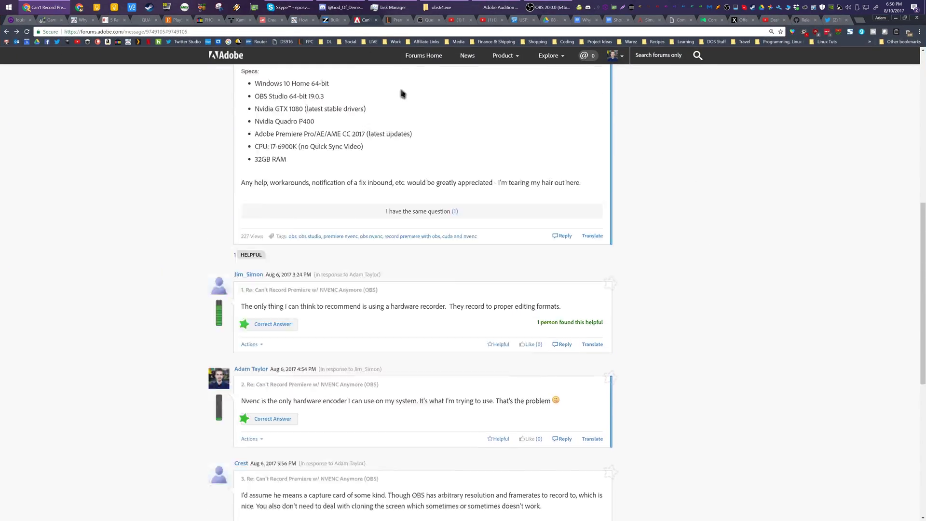
pyautogui.click(428, 19)
pyautogui.scroll(10, 431, 186)
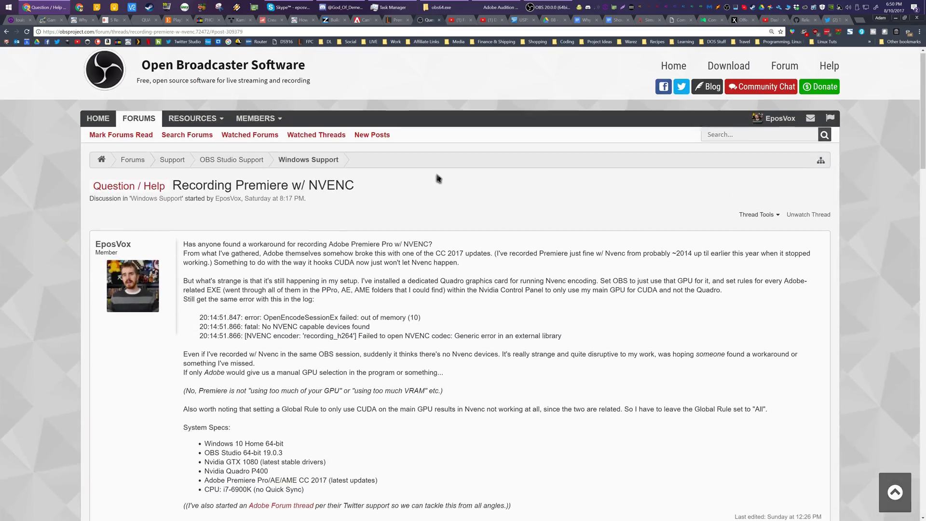
# Step: View the Linus Tech Tips thread, then return to the OBS 'Recording Premiere w/ NVENC' thread
pyautogui.click(395, 20)
pyautogui.scroll(20, 415, 121)
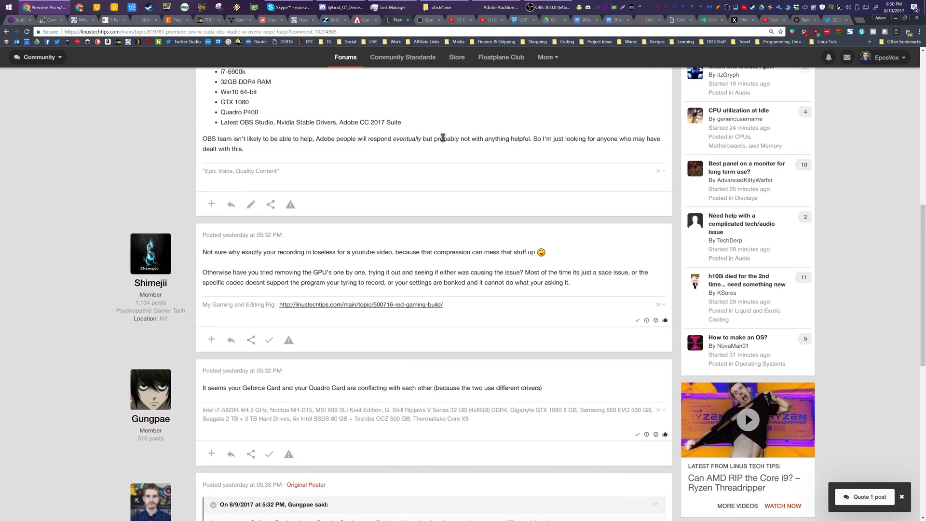
pyautogui.scroll(-20, 434, 145)
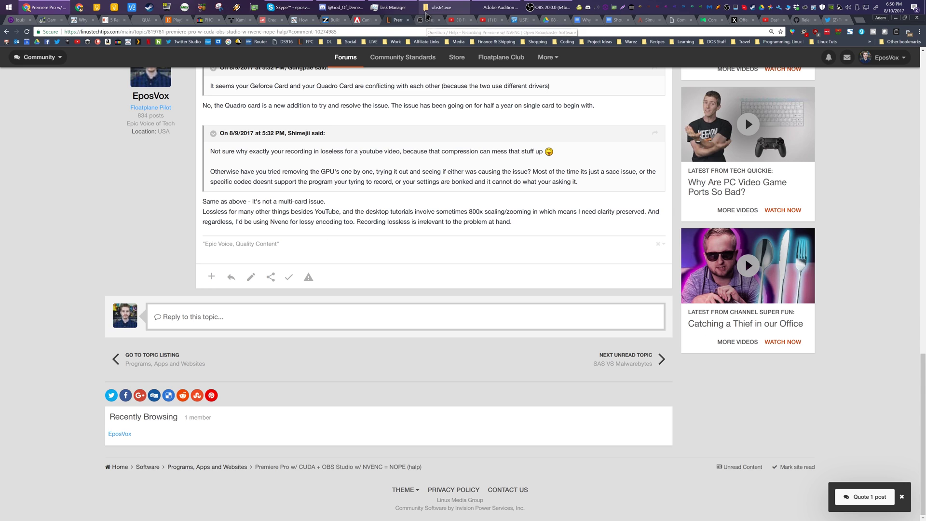
pyautogui.moveTo(427, 15)
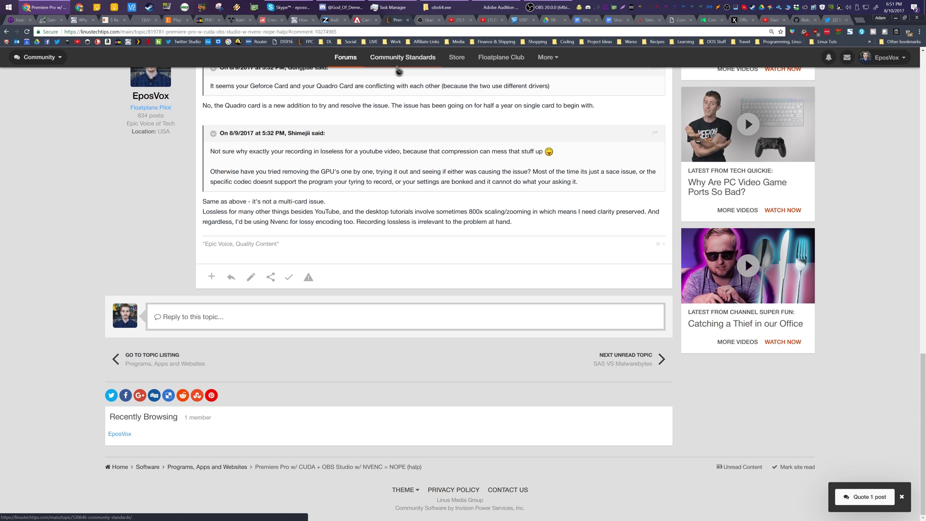
pyautogui.click(429, 20)
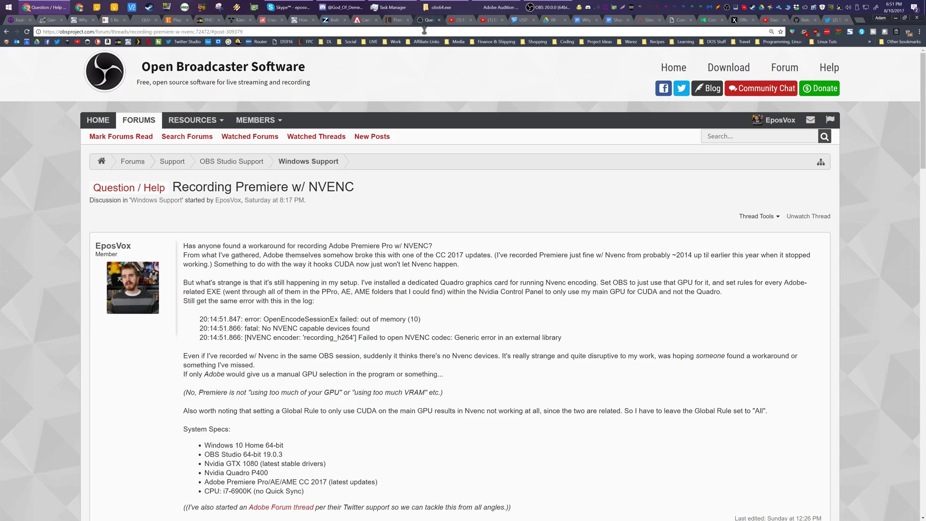
pyautogui.scroll(-20, 437, 237)
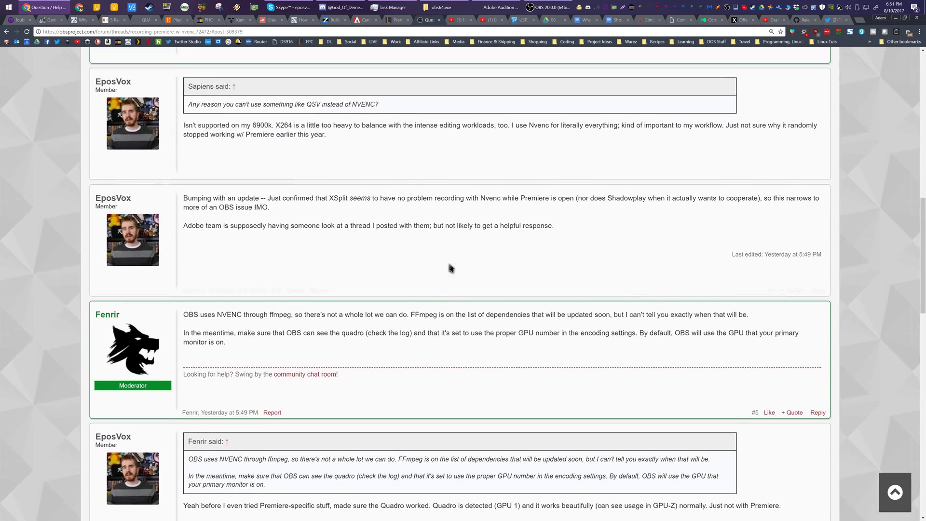
pyautogui.scroll(20, 449, 282)
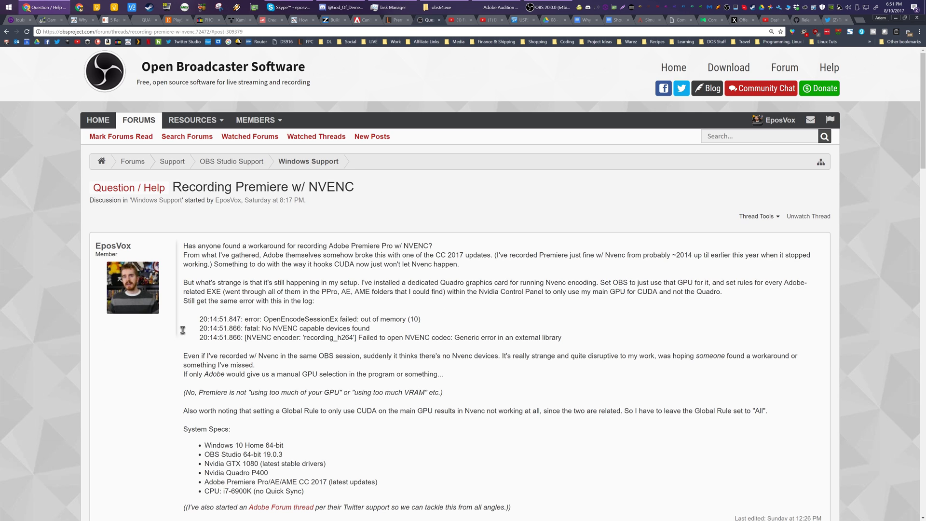
# Step: Restore the File Explorer obs64.exe folder with its two recorded MP4 clips over Chrome
pyautogui.click(440, 7)
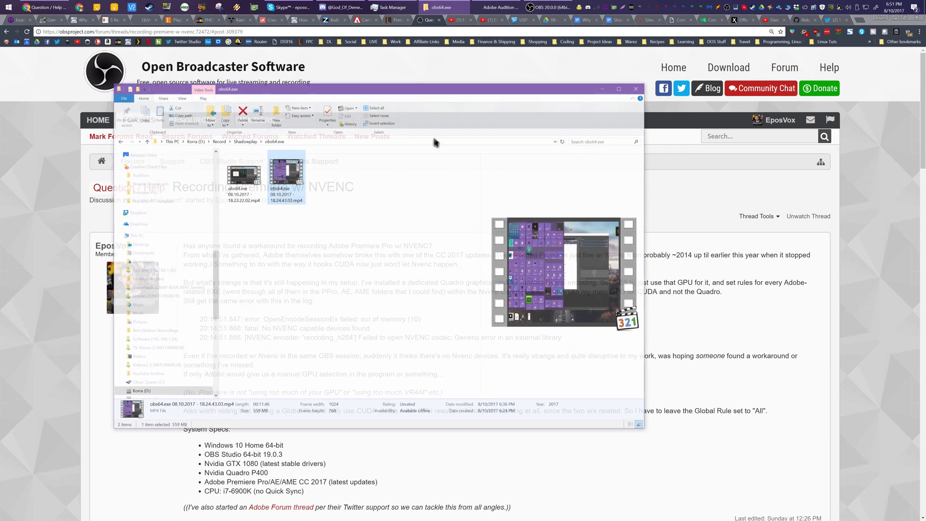